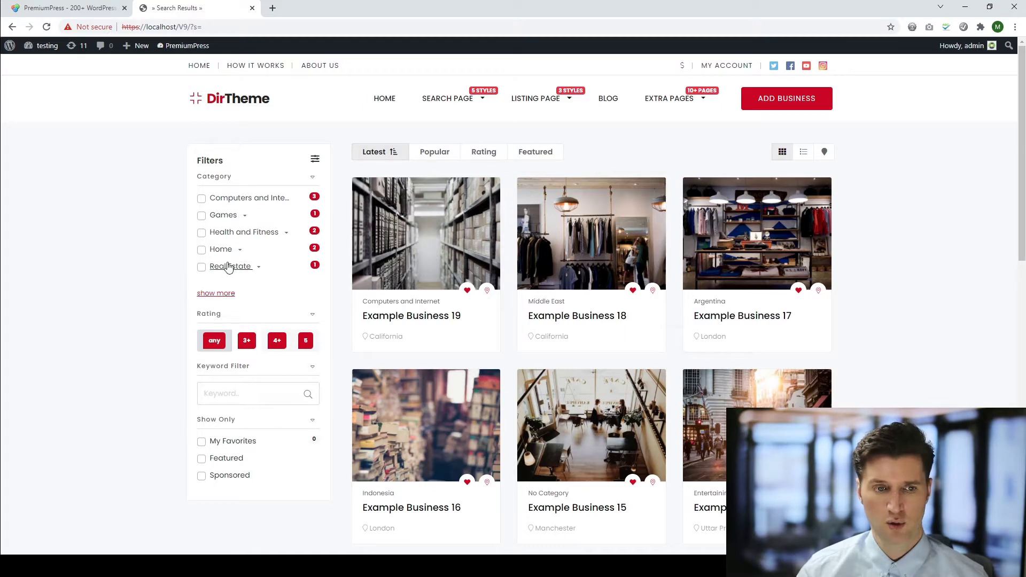
Open the WordPress admin in a new tab from the admin bar's site-name menu
{"action": "mouse_move", "coordinate": [43, 45]}
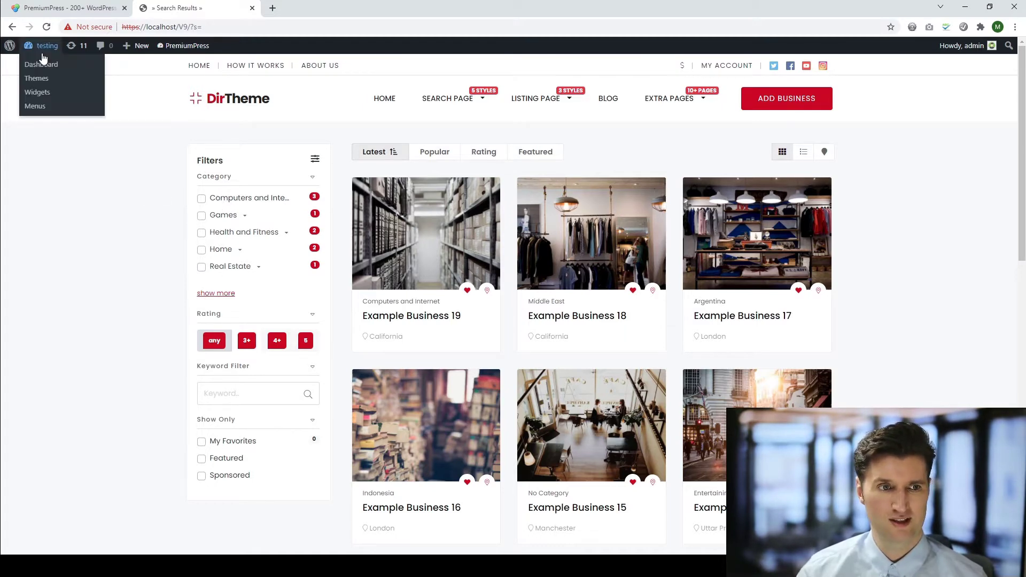
{"action": "middle_click", "coordinate": [97, 79]}
Switch to the admin tab and bring up the Listing posts list, led by Example Business 19
{"action": "left_click", "coordinate": [313, 7]}
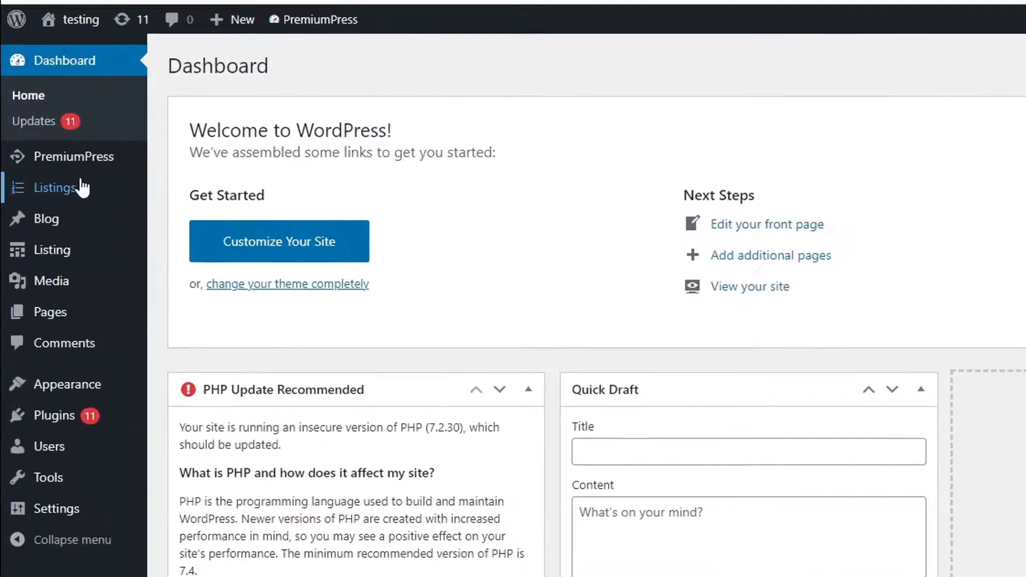
{"action": "mouse_move", "coordinate": [45, 128]}
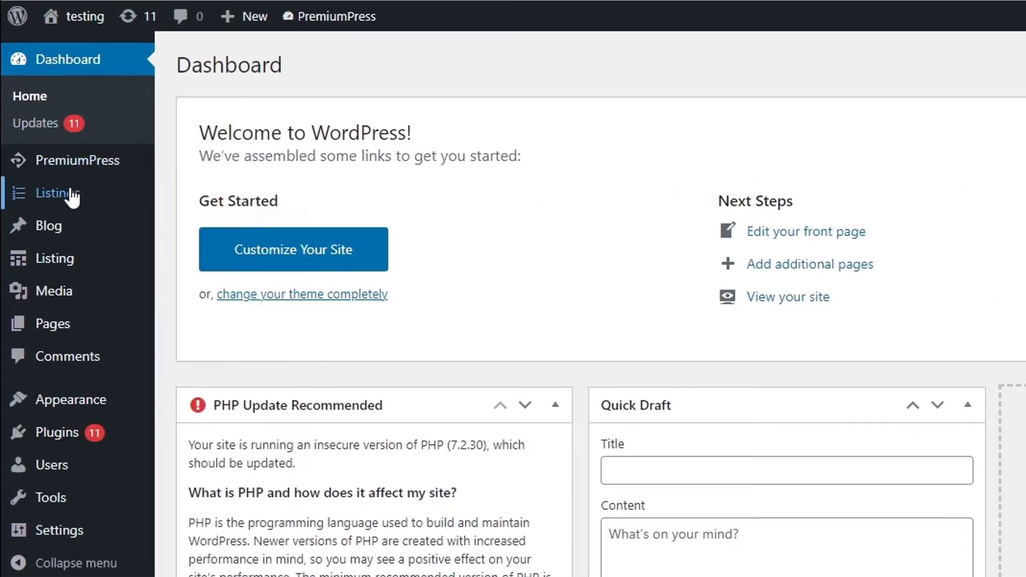
{"action": "mouse_move", "coordinate": [61, 223]}
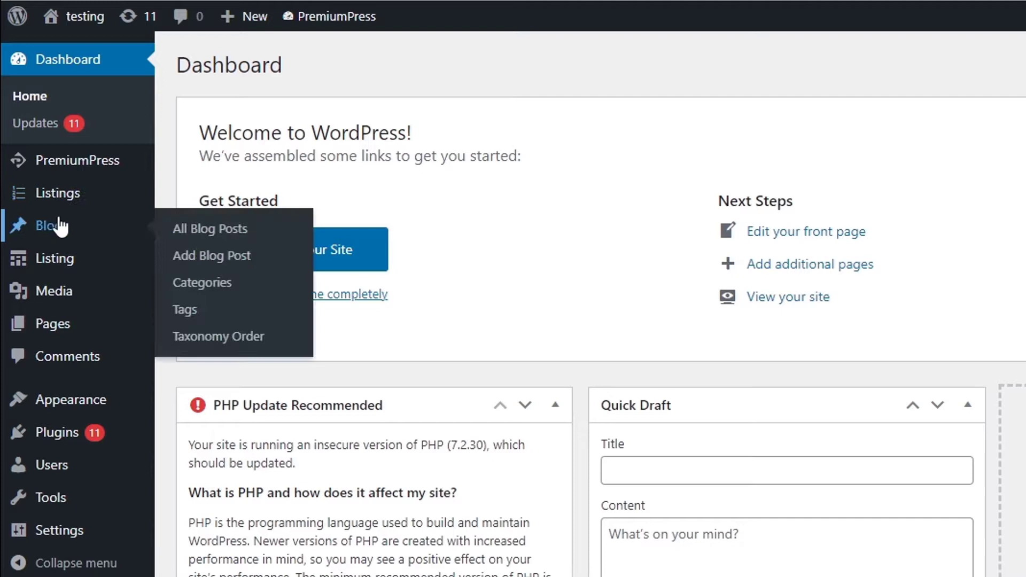
{"action": "mouse_move", "coordinate": [53, 264]}
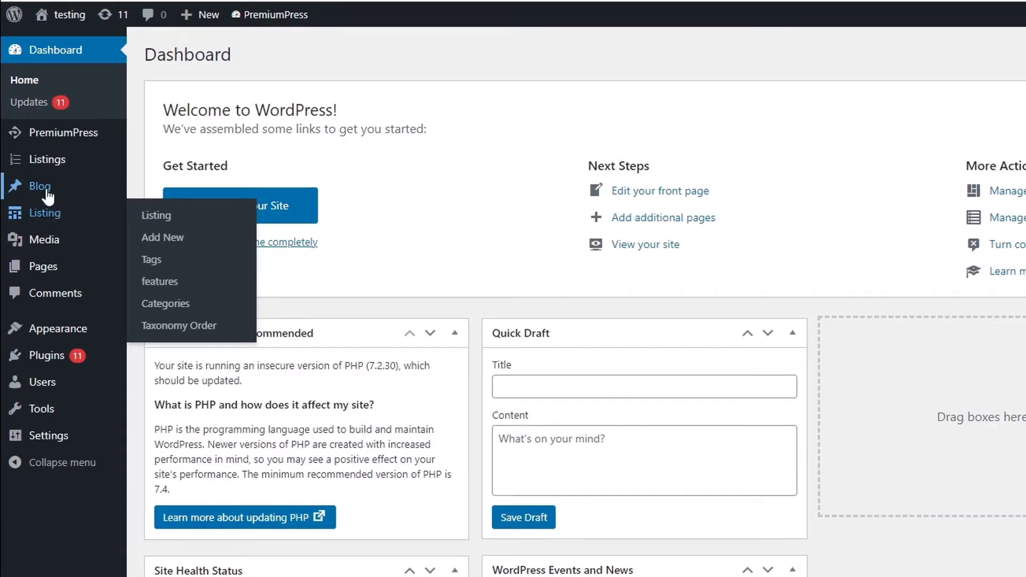
{"action": "mouse_move", "coordinate": [27, 167]}
{"action": "left_click", "coordinate": [45, 212]}
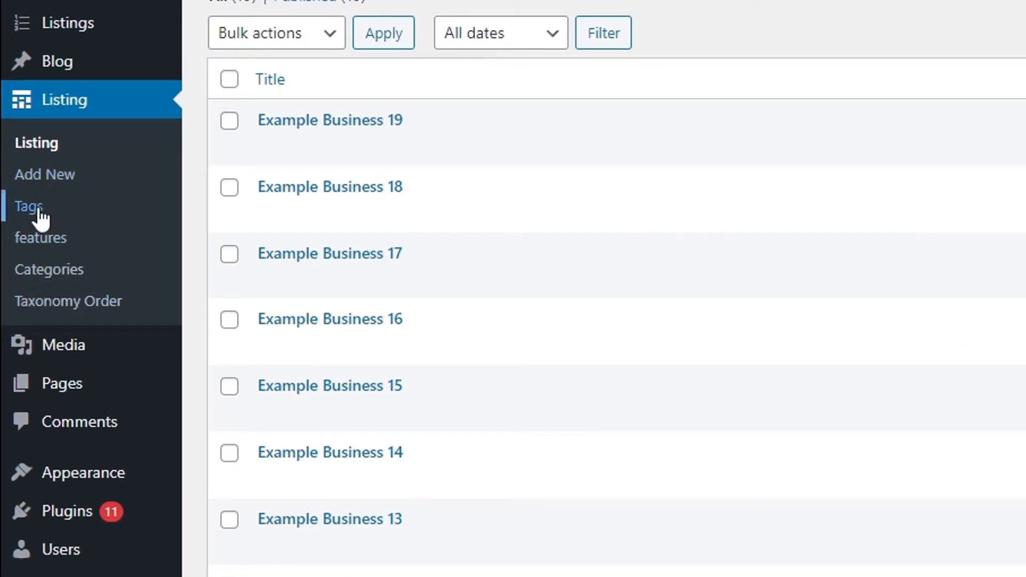
Search the listing categories for 'computer', returning four including Computers and Internet
{"action": "left_click", "coordinate": [50, 272]}
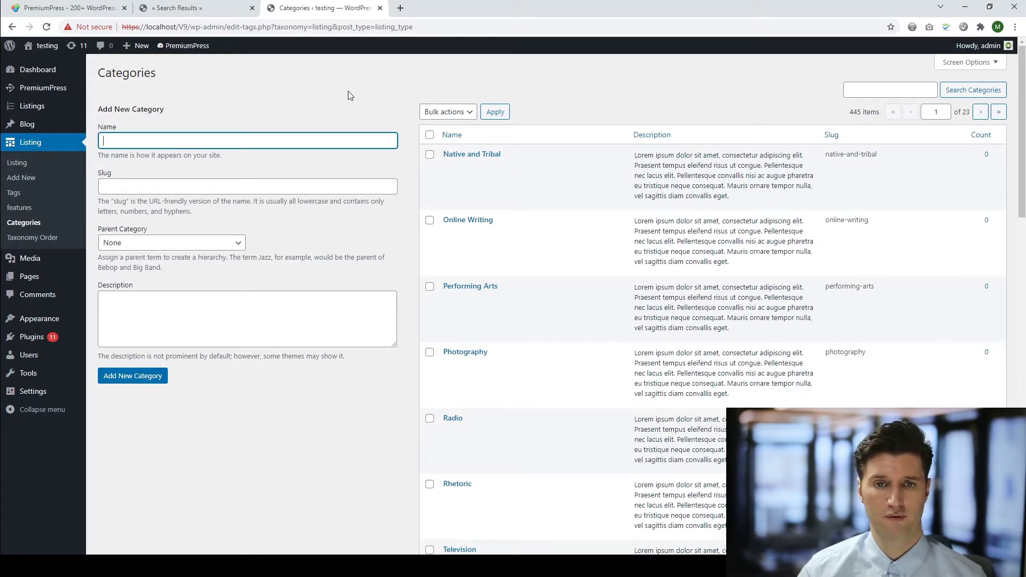
{"action": "left_click", "coordinate": [206, 7]}
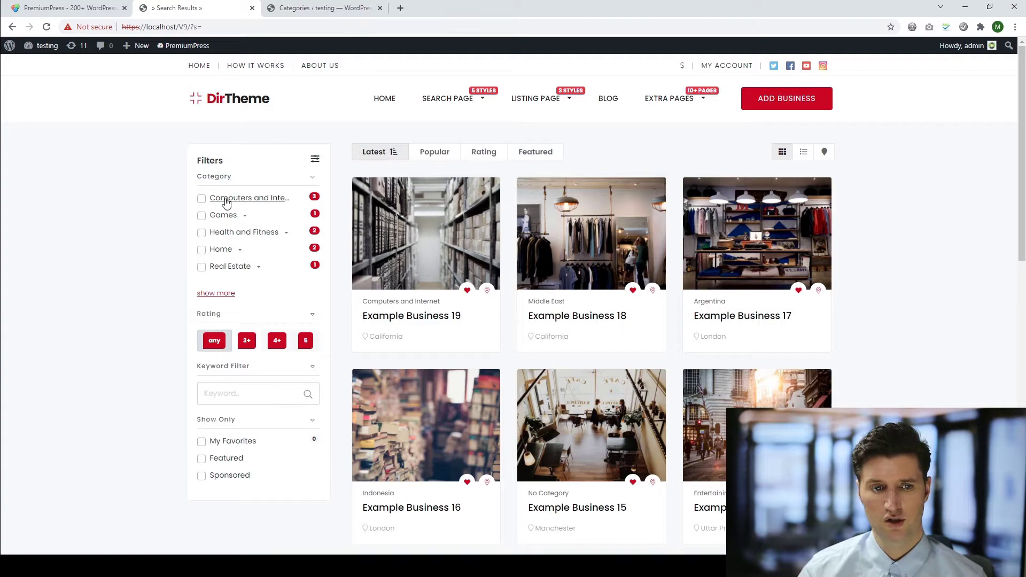
{"action": "left_click", "coordinate": [330, 8]}
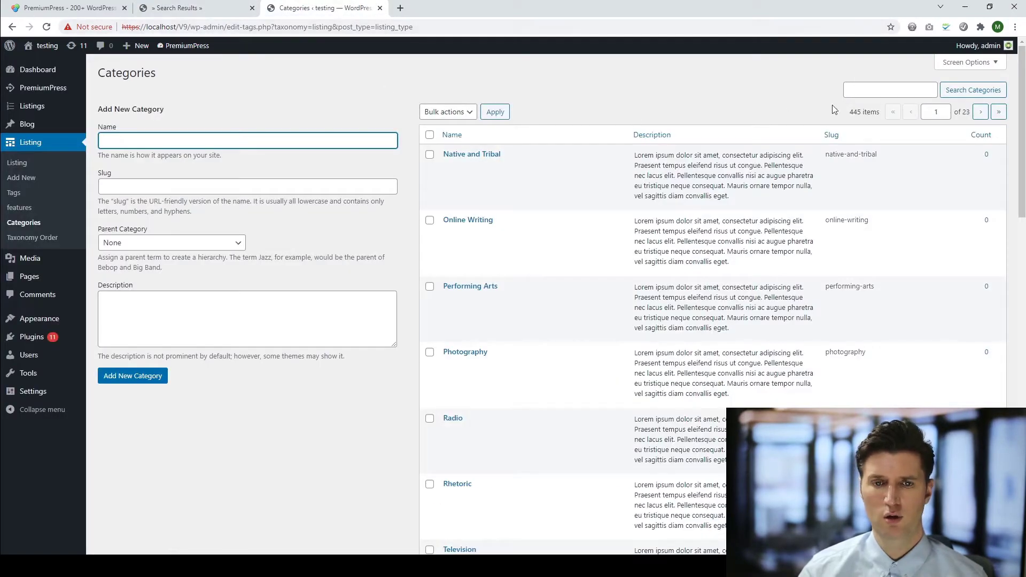
{"action": "left_click", "coordinate": [861, 91]}
{"action": "type", "text": "comp"}
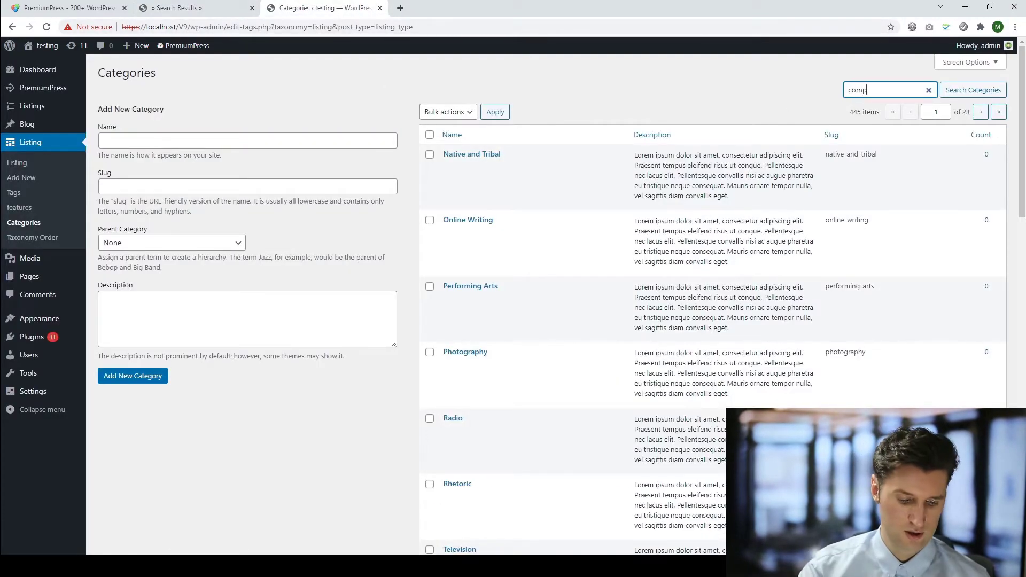
{"action": "type", "text": "uter"}
{"action": "key", "text": "Return"}
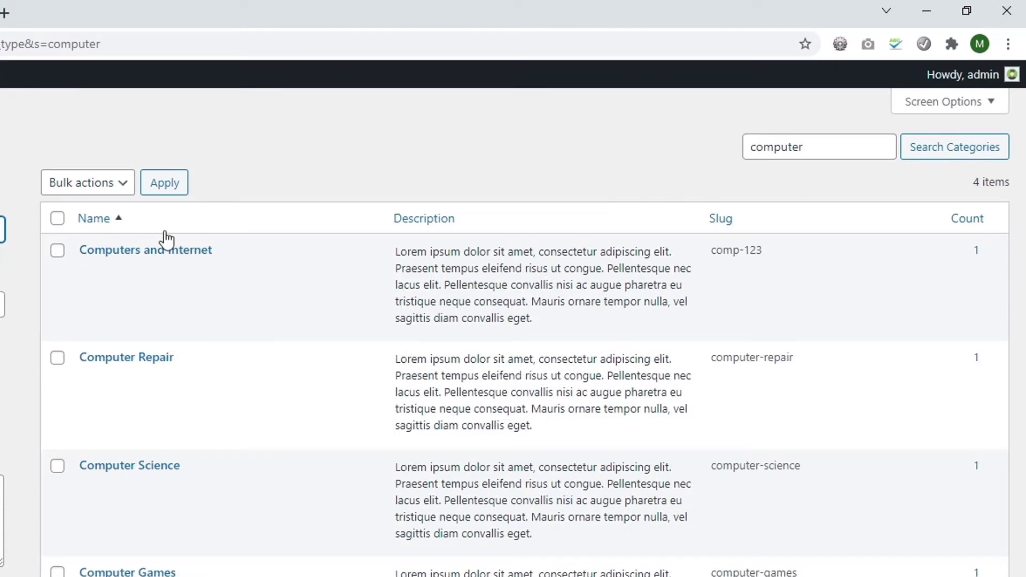
Rename Computers and Internet to '123 Computers and Internet' and save it
{"action": "mouse_move", "coordinate": [160, 294]}
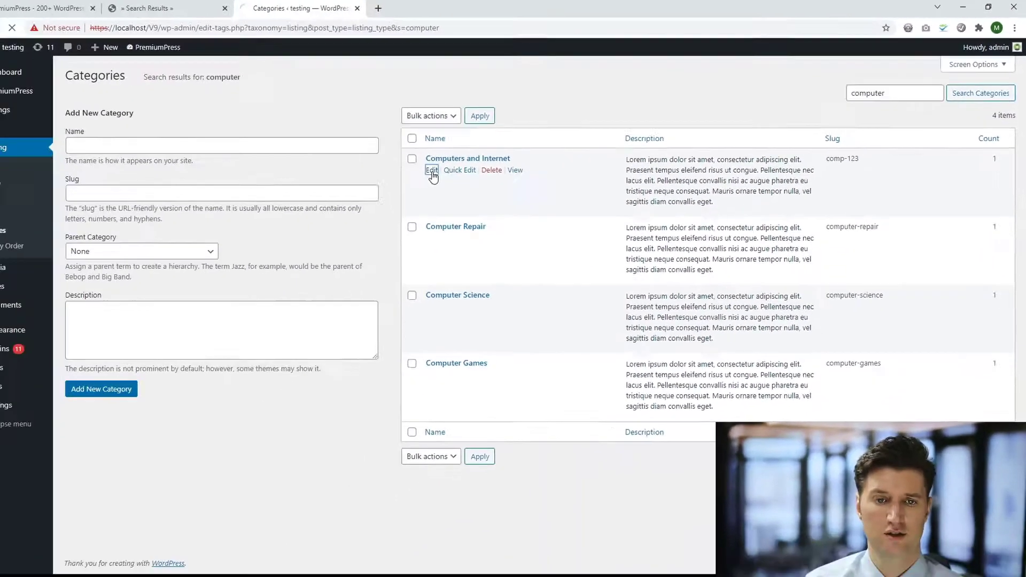
{"action": "left_click", "coordinate": [89, 268]}
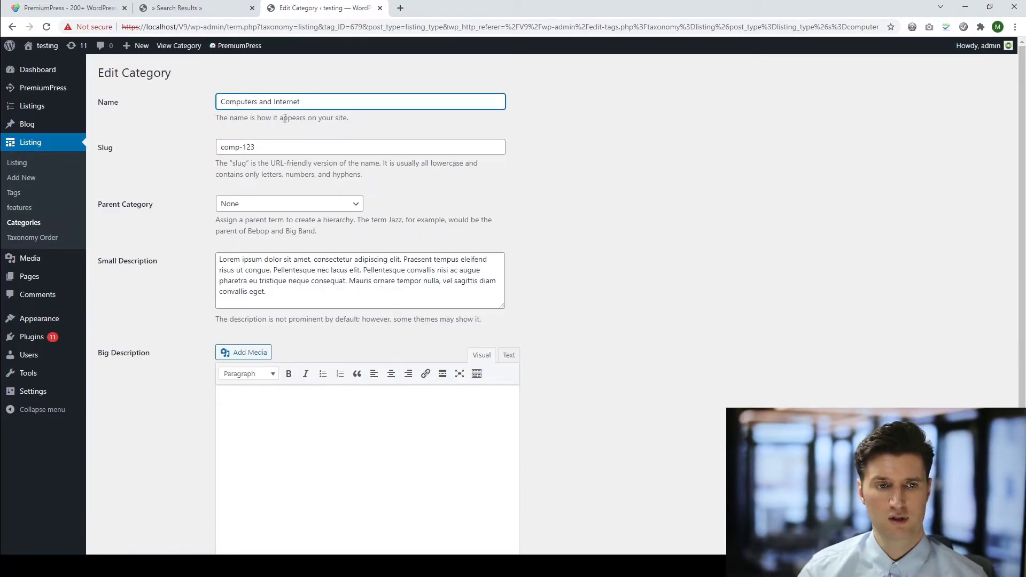
{"action": "key", "text": "Home"}
{"action": "type", "text": "123"}
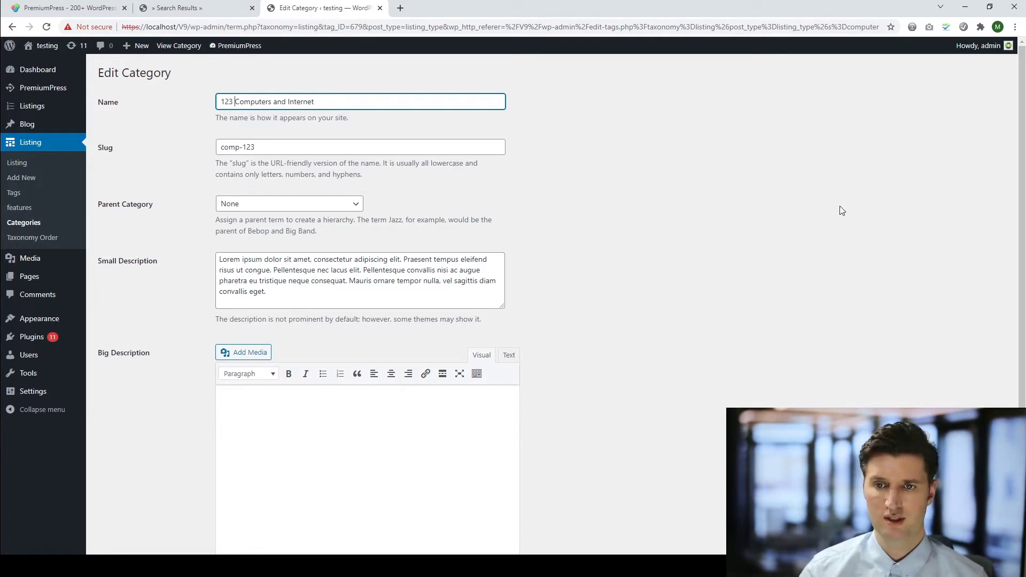
{"action": "scroll", "coordinate": [682, 142], "scroll_direction": "down", "scroll_amount": 3}
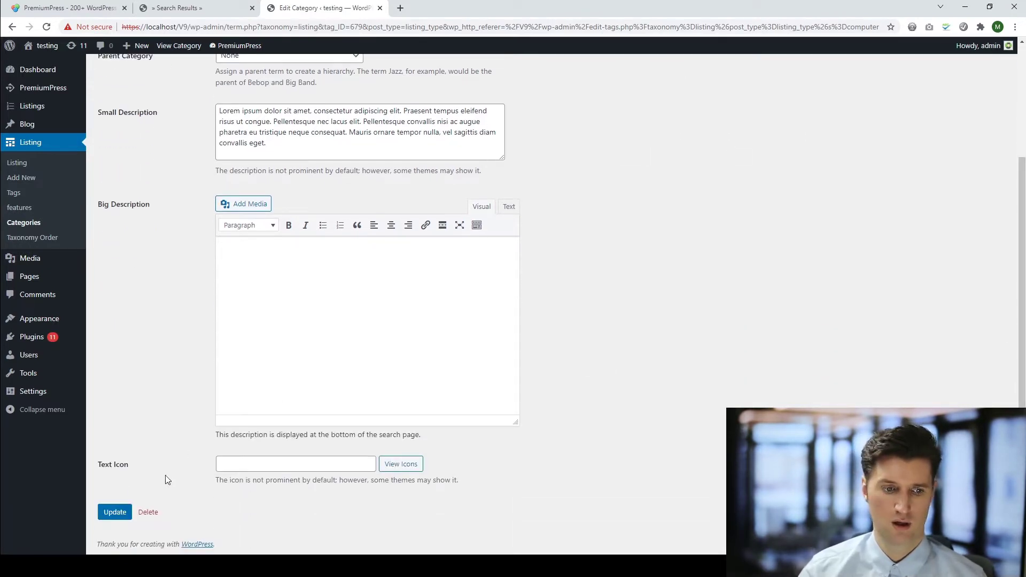
{"action": "left_click", "coordinate": [116, 514]}
Check the new category name on the front-end listings page
{"action": "left_click", "coordinate": [217, 6]}
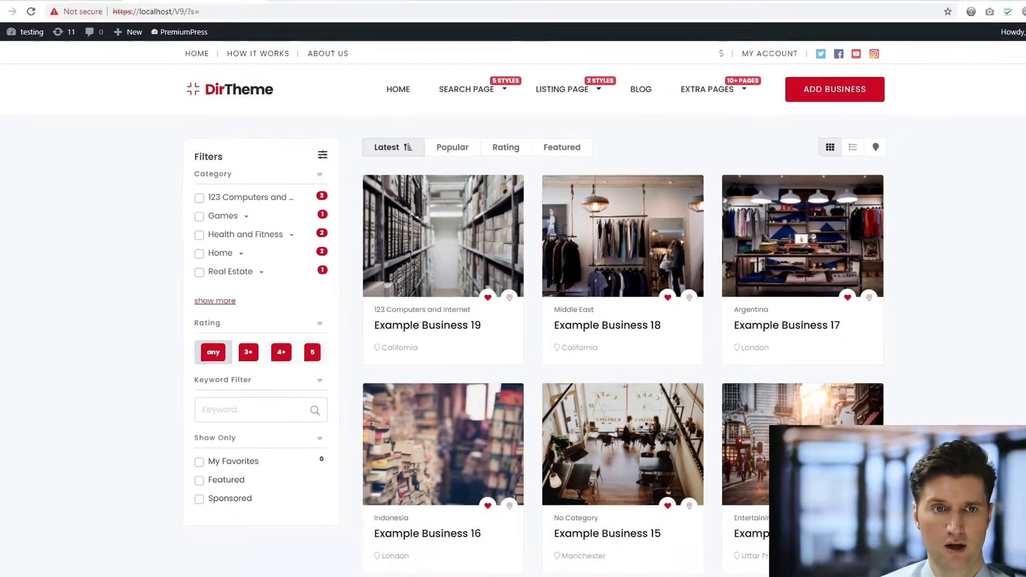
{"action": "key", "text": "ctrl+Tab"}
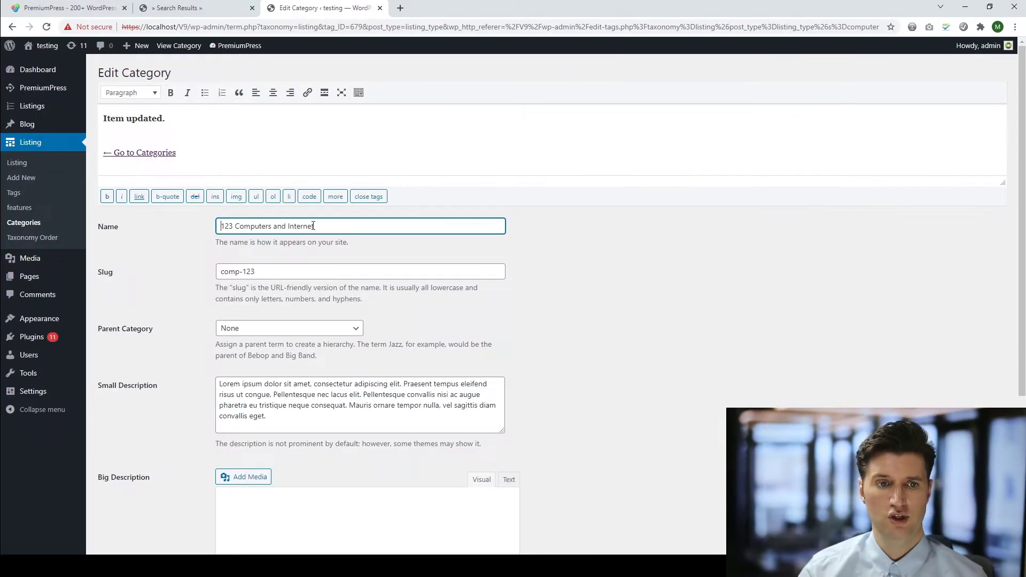
{"action": "left_click", "coordinate": [210, 6]}
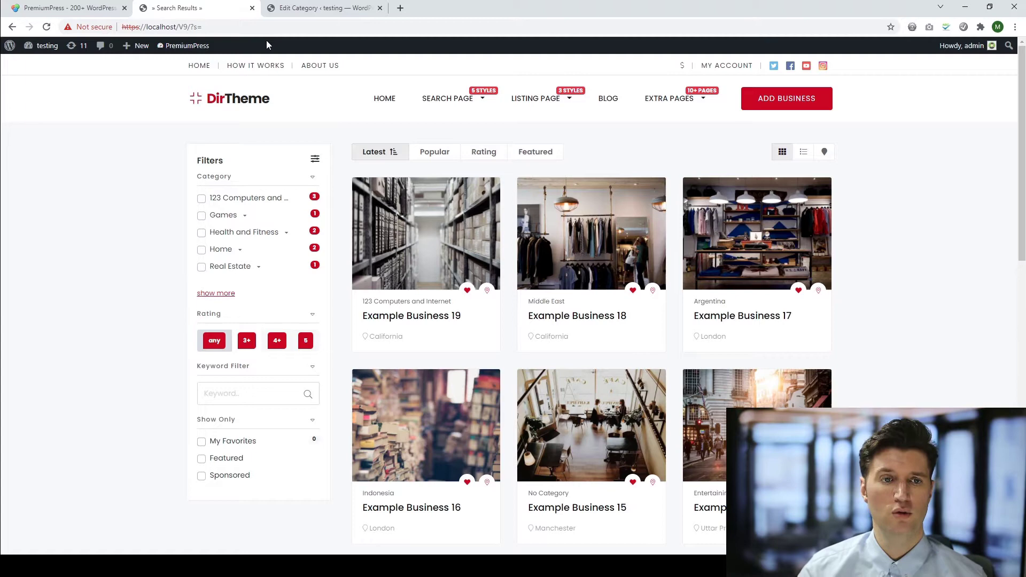
Use the slug comp-123 to load the category page at listing-category/comp-123/
{"action": "left_click", "coordinate": [310, 7]}
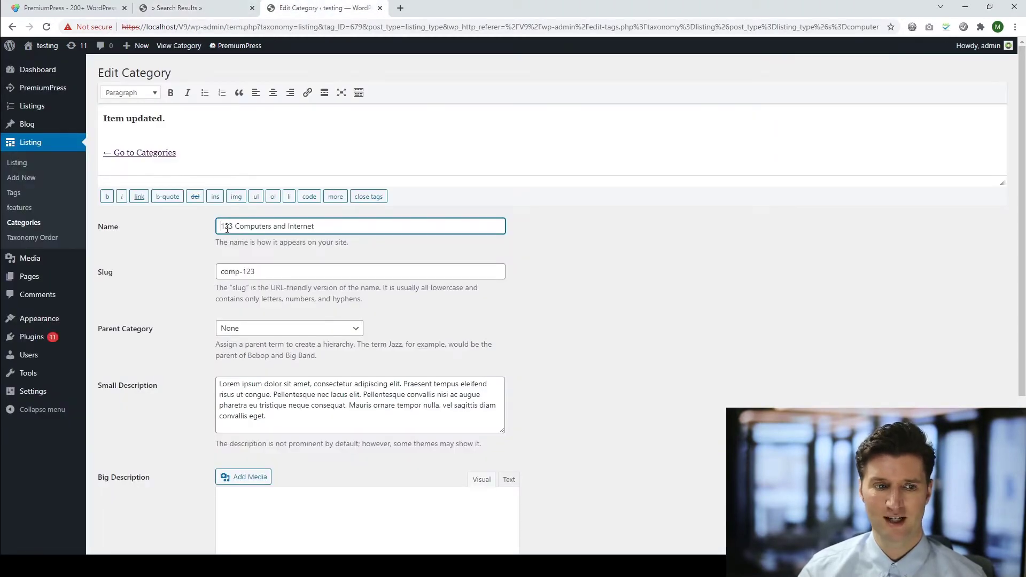
{"action": "scroll", "coordinate": [403, 233], "scroll_direction": "down", "scroll_amount": 1}
{"action": "left_click_drag", "start_coordinate": [265, 237], "coordinate": [203, 237]}
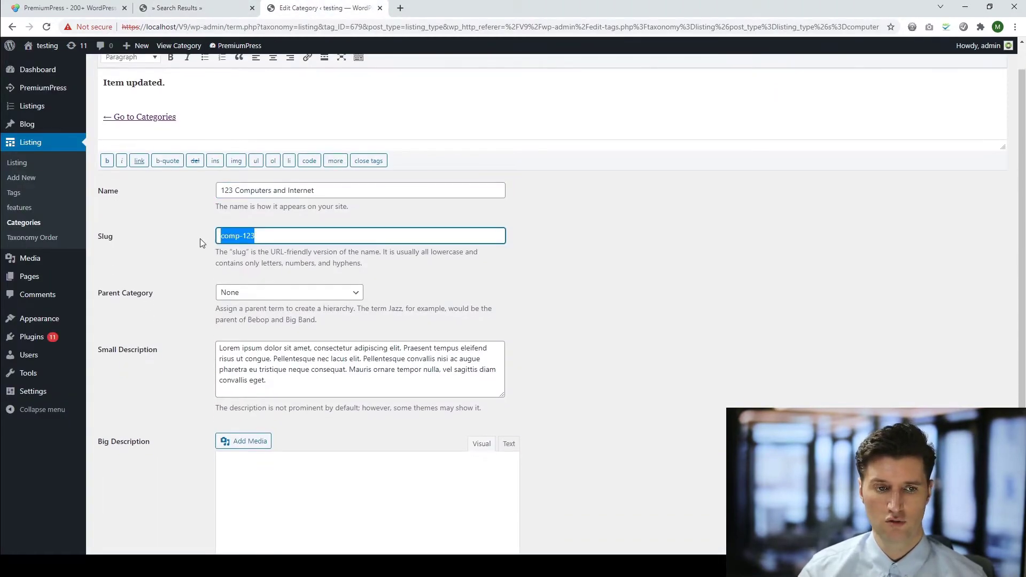
{"action": "left_click", "coordinate": [206, 8]}
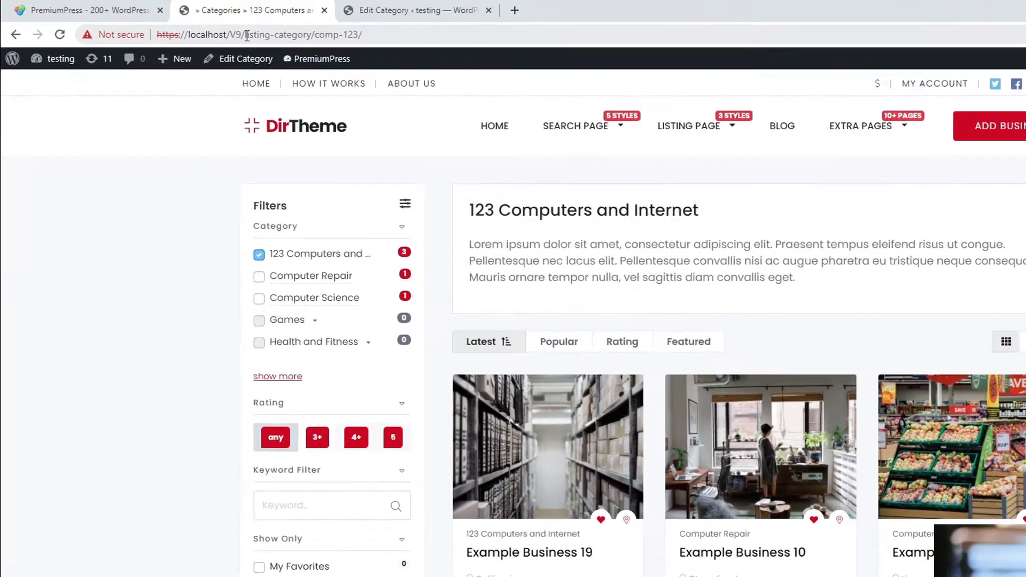
{"action": "left_click_drag", "start_coordinate": [190, 27], "coordinate": [307, 39]}
{"action": "left_click", "coordinate": [283, 27]}
{"action": "left_click_drag", "start_coordinate": [558, 61], "coordinate": [620, 62]}
{"action": "left_click", "coordinate": [660, 11]}
{"action": "left_click_drag", "start_coordinate": [598, 540], "coordinate": [469, 543]}
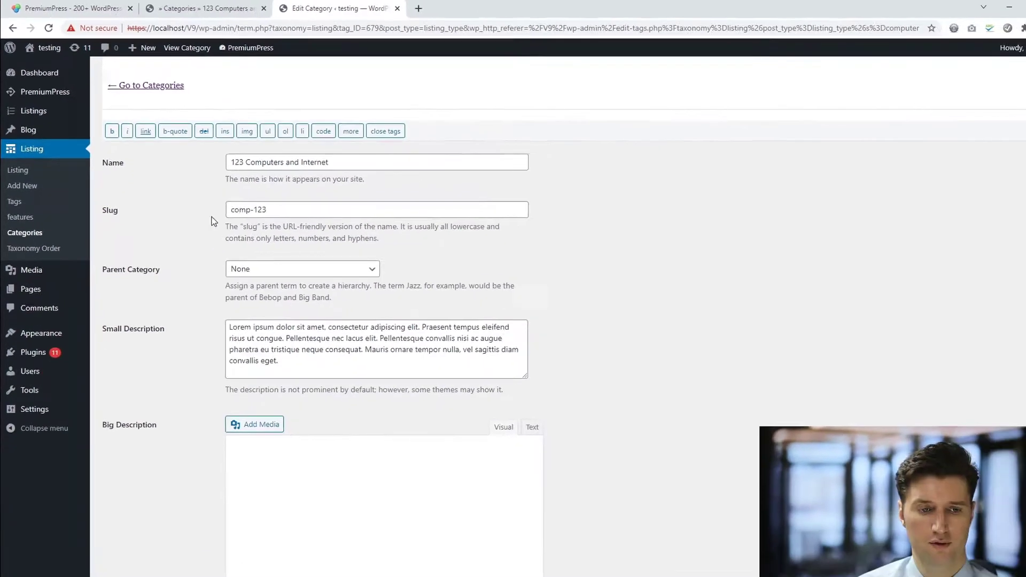
{"action": "left_click", "coordinate": [487, 29]}
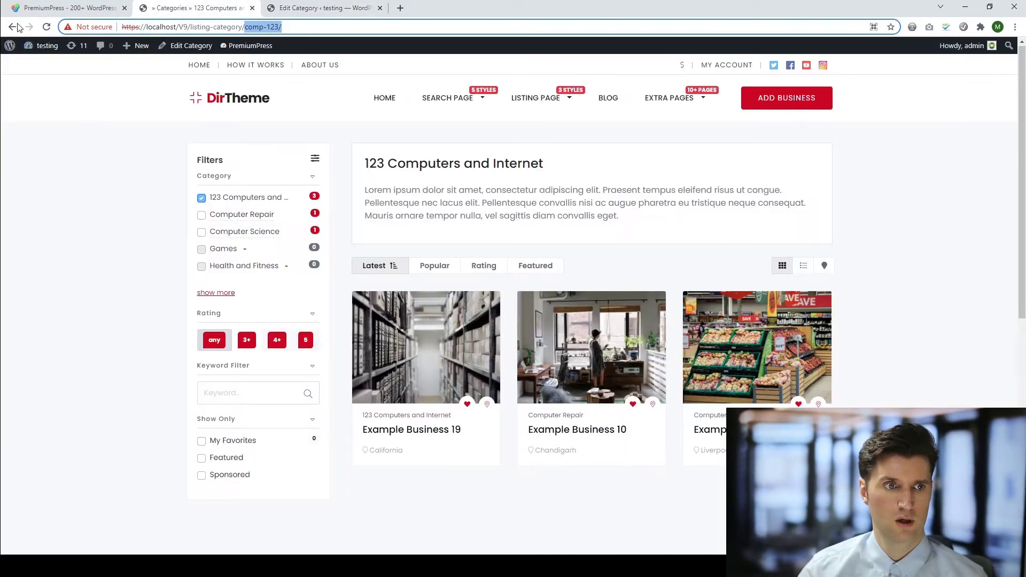
{"action": "left_click", "coordinate": [307, 5]}
{"action": "scroll", "coordinate": [554, 255], "scroll_direction": "down", "scroll_amount": 2}
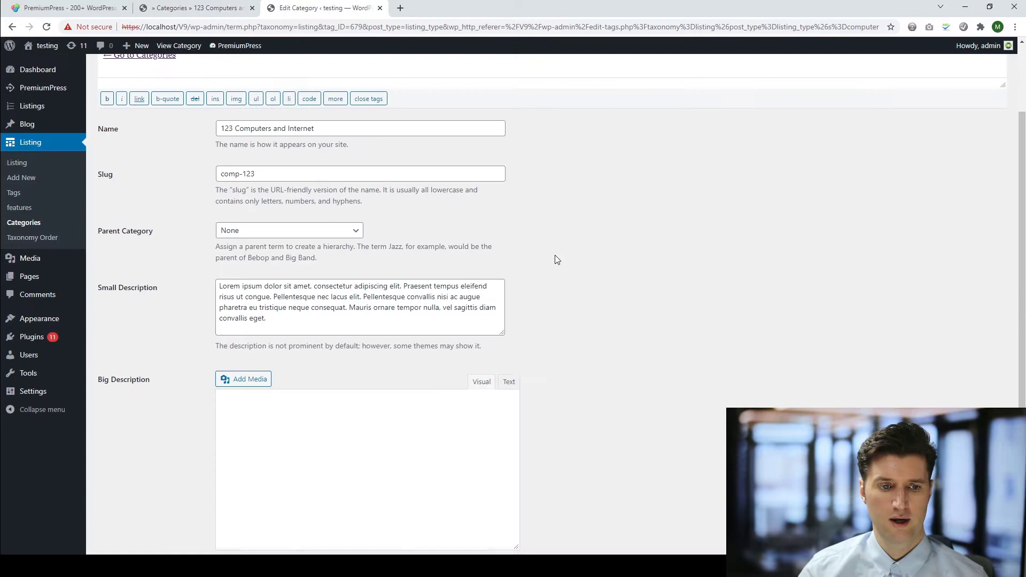
{"action": "left_click", "coordinate": [220, 9]}
{"action": "left_click_drag", "start_coordinate": [624, 221], "coordinate": [364, 187]}
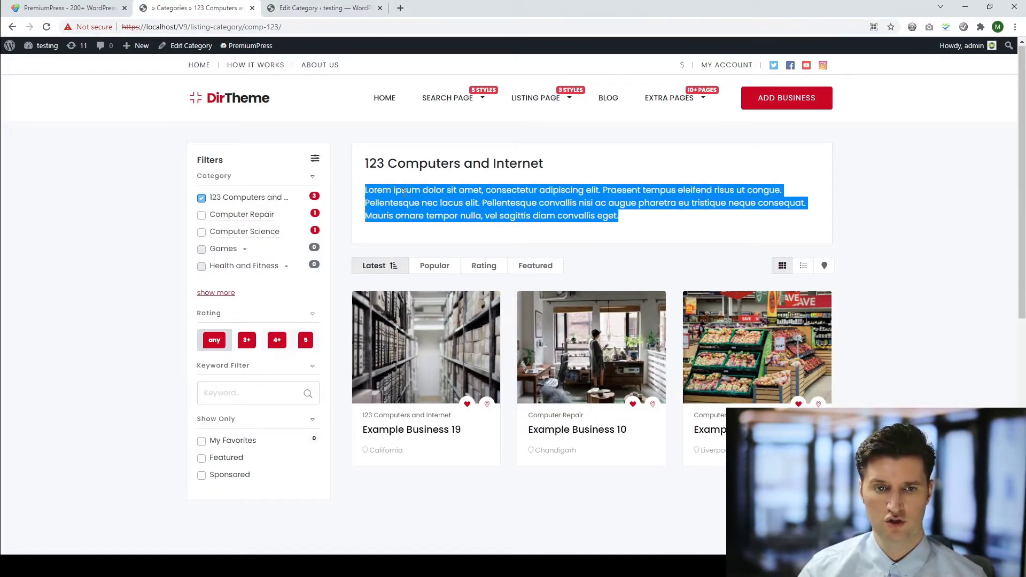
{"action": "left_click", "coordinate": [418, 179]}
{"action": "left_click_drag", "start_coordinate": [550, 168], "coordinate": [357, 167]}
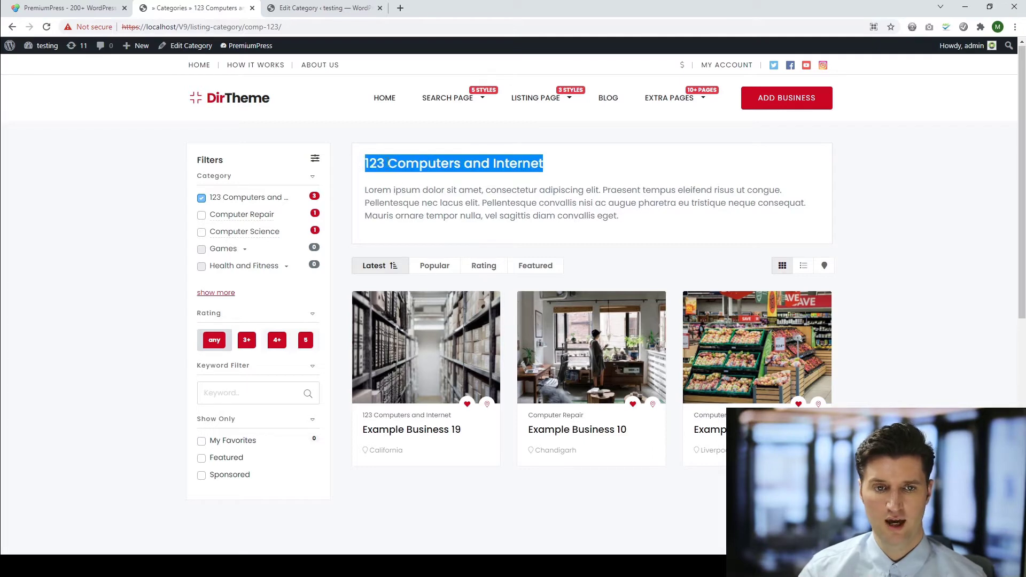
{"action": "scroll", "coordinate": [443, 192], "scroll_direction": "down", "scroll_amount": 1}
{"action": "left_click", "coordinate": [322, 8]}
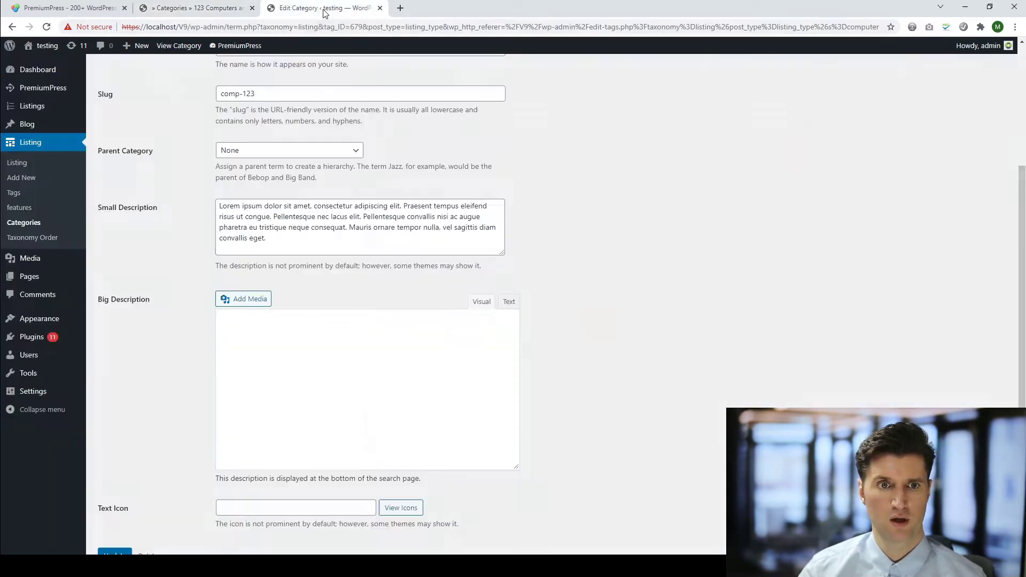
{"action": "scroll", "coordinate": [570, 254], "scroll_direction": "down", "scroll_amount": 2}
{"action": "left_click", "coordinate": [302, 306]}
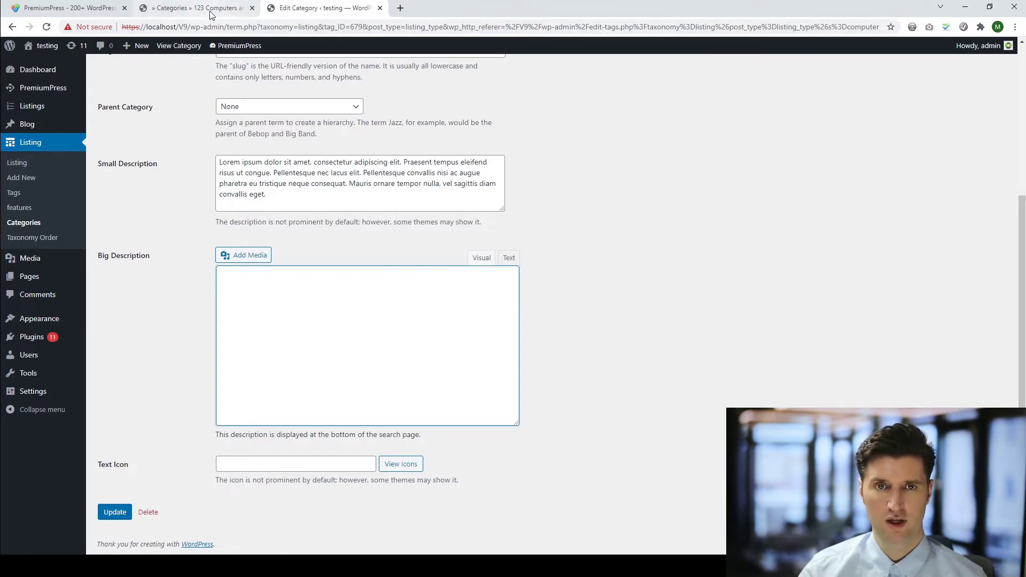
{"action": "left_click", "coordinate": [577, 236]}
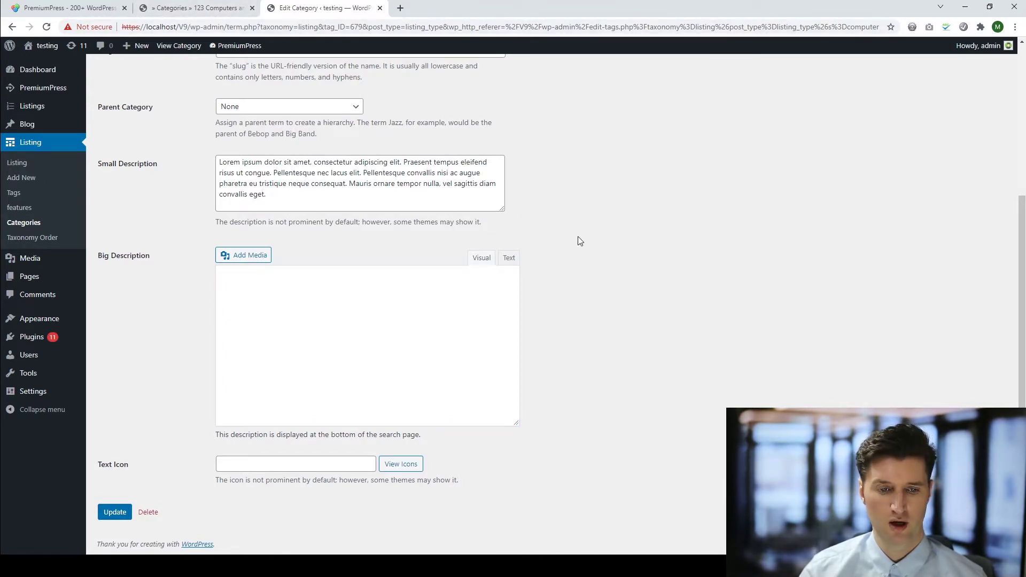
{"action": "left_click", "coordinate": [247, 464]}
{"action": "left_click", "coordinate": [439, 452]}
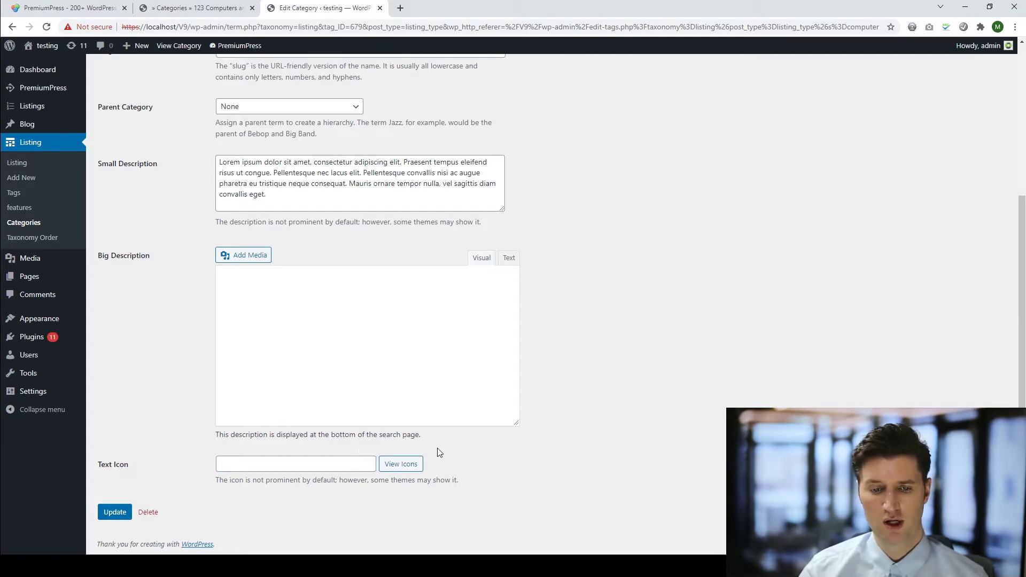
{"action": "left_click", "coordinate": [284, 466]}
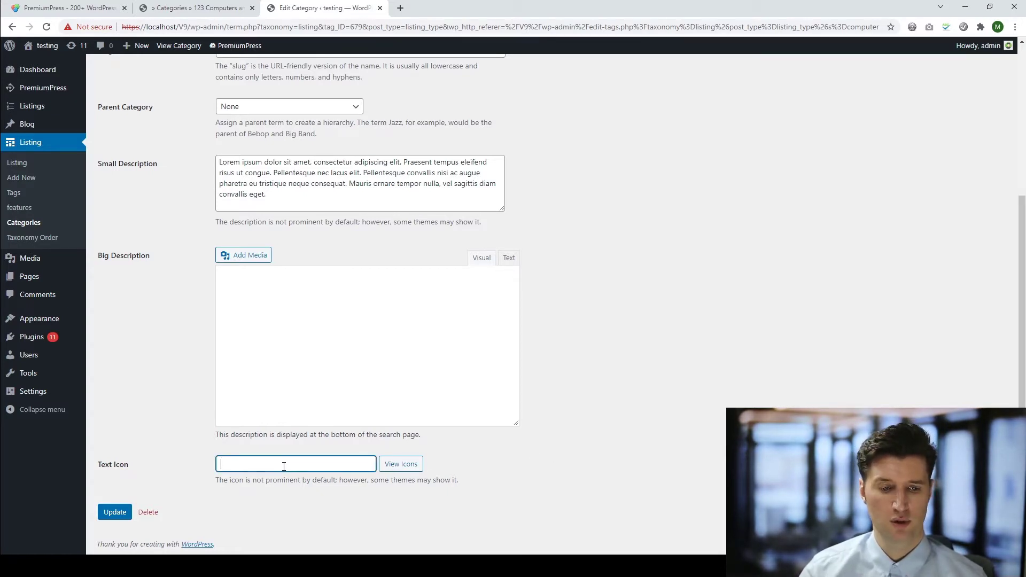
{"action": "left_click", "coordinate": [391, 228]}
{"action": "left_click", "coordinate": [199, 9]}
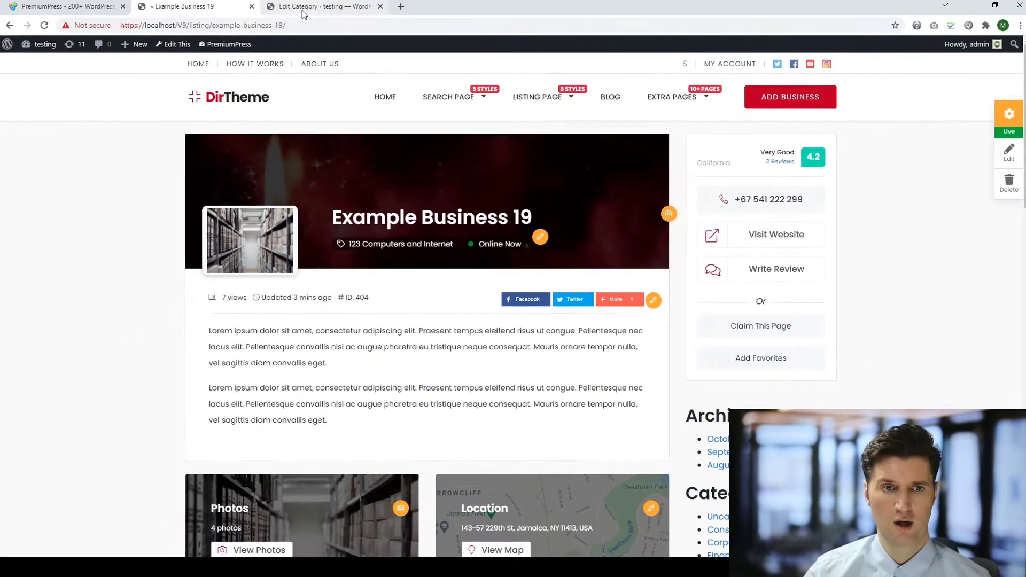
{"action": "left_click", "coordinate": [303, 10]}
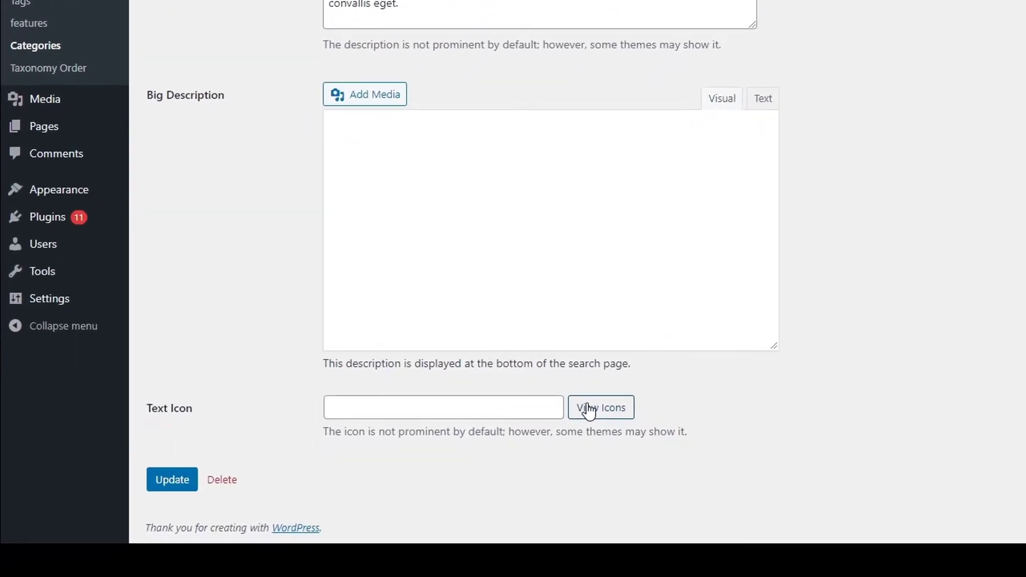
Look through the category icon grid, then save 123 Computers and Internet
{"action": "left_click", "coordinate": [393, 466]}
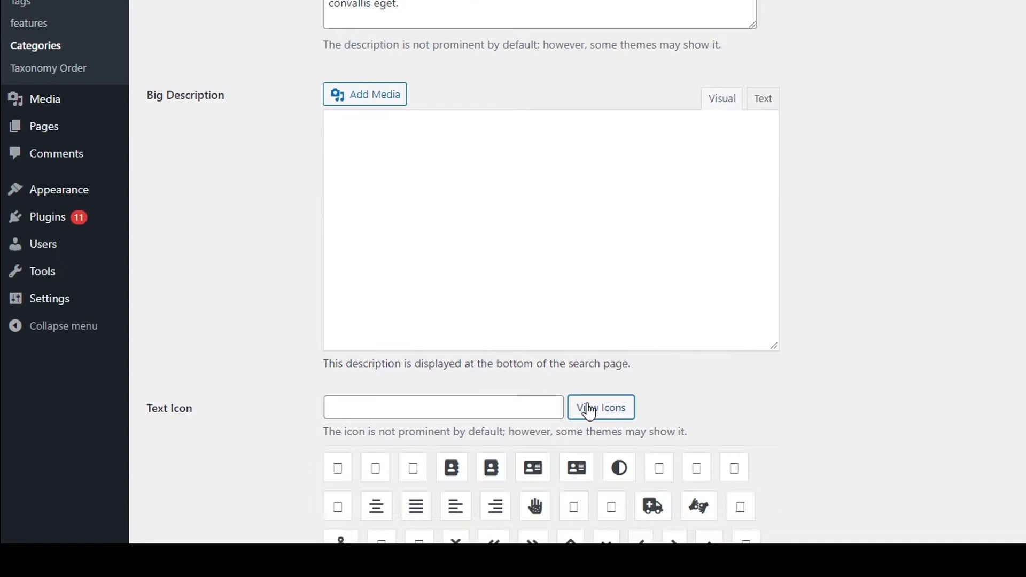
{"action": "scroll", "coordinate": [543, 378], "scroll_direction": "down", "scroll_amount": 10}
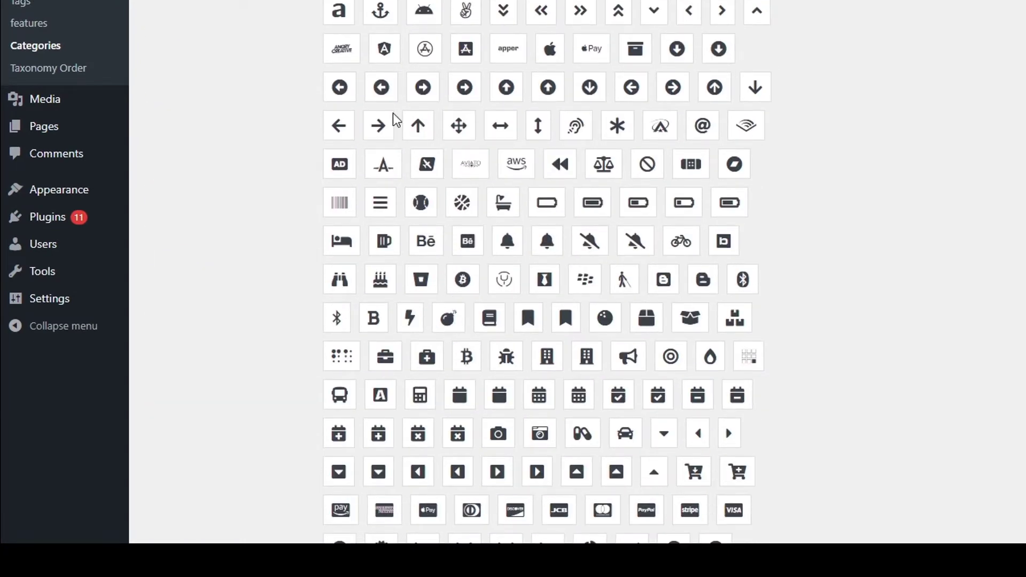
{"action": "scroll", "coordinate": [412, 289], "scroll_direction": "down", "scroll_amount": 13}
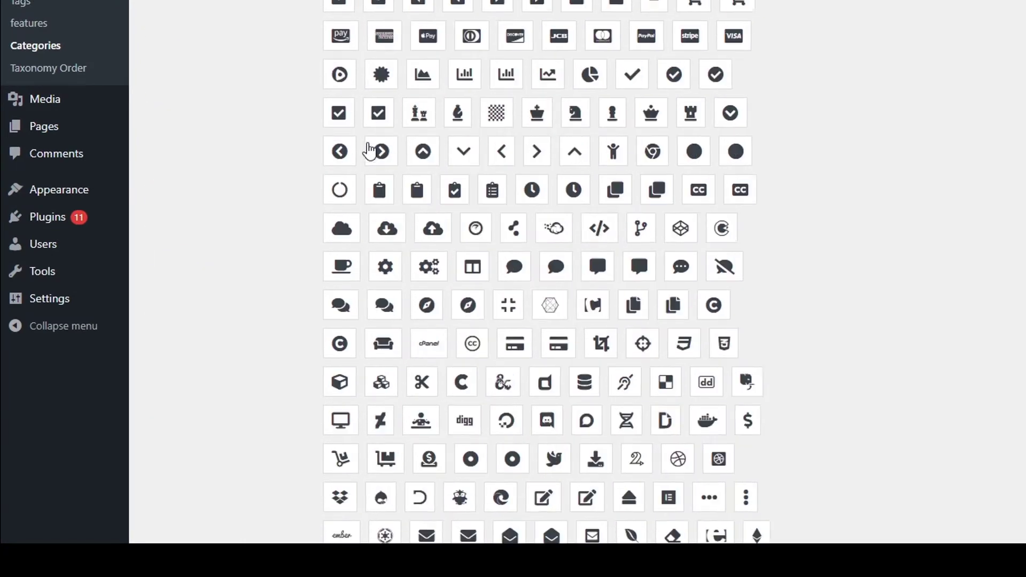
{"action": "scroll", "coordinate": [392, 246], "scroll_direction": "down", "scroll_amount": 16}
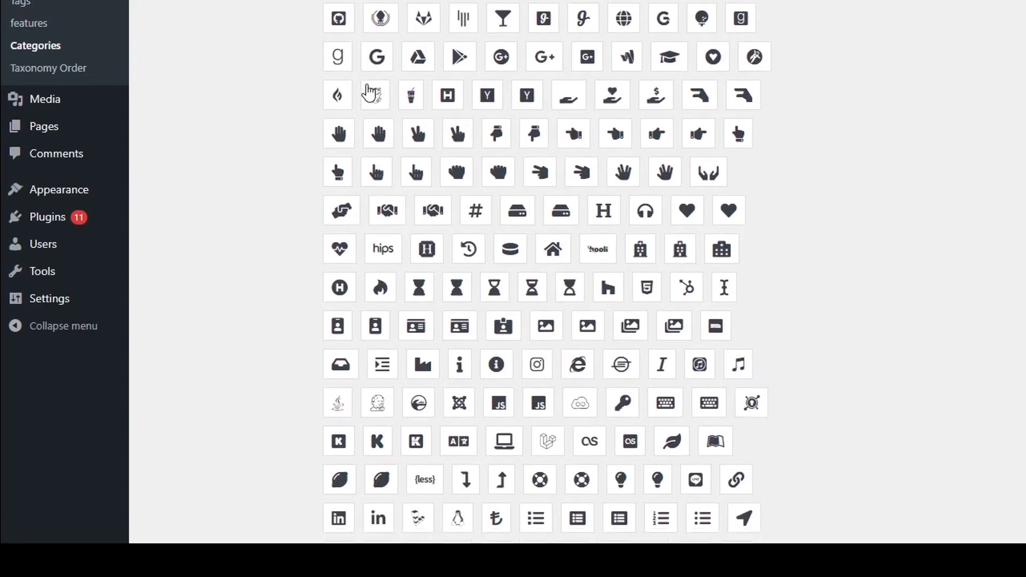
{"action": "scroll", "coordinate": [369, 92], "scroll_direction": "down", "scroll_amount": 6}
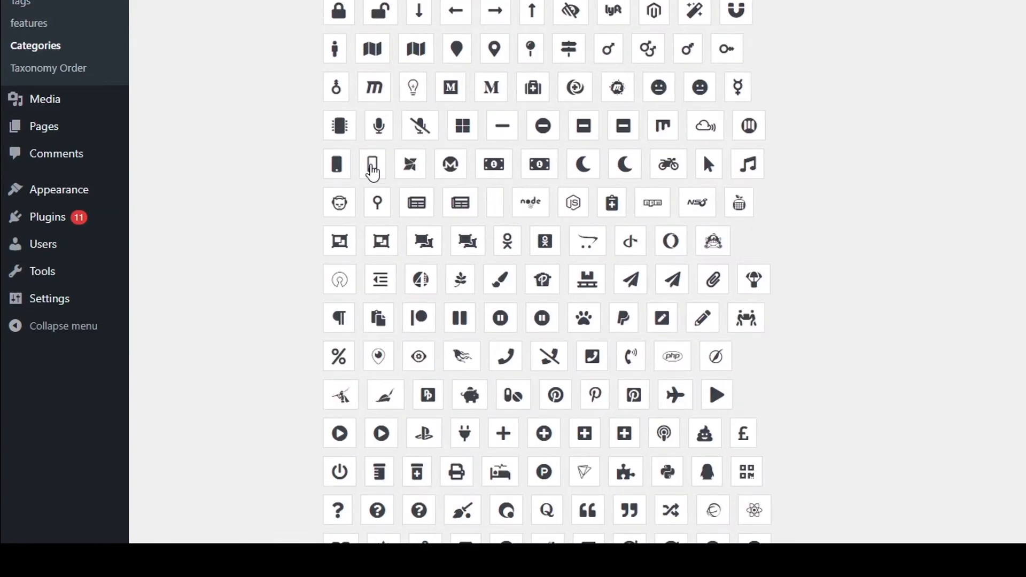
{"action": "scroll", "coordinate": [374, 166], "scroll_direction": "down", "scroll_amount": 4}
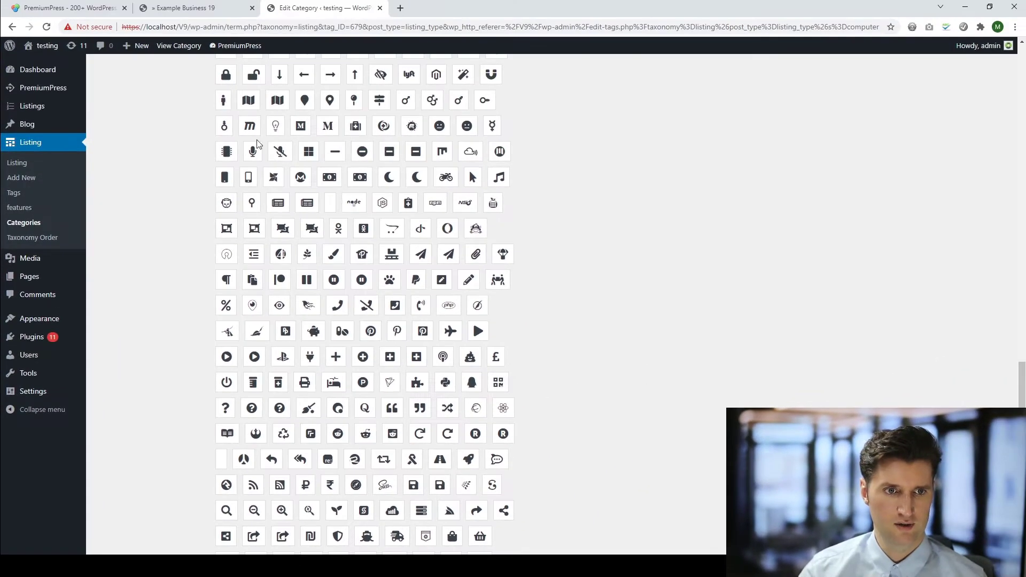
{"action": "scroll", "coordinate": [1018, 384], "scroll_direction": "down", "scroll_amount": 20}
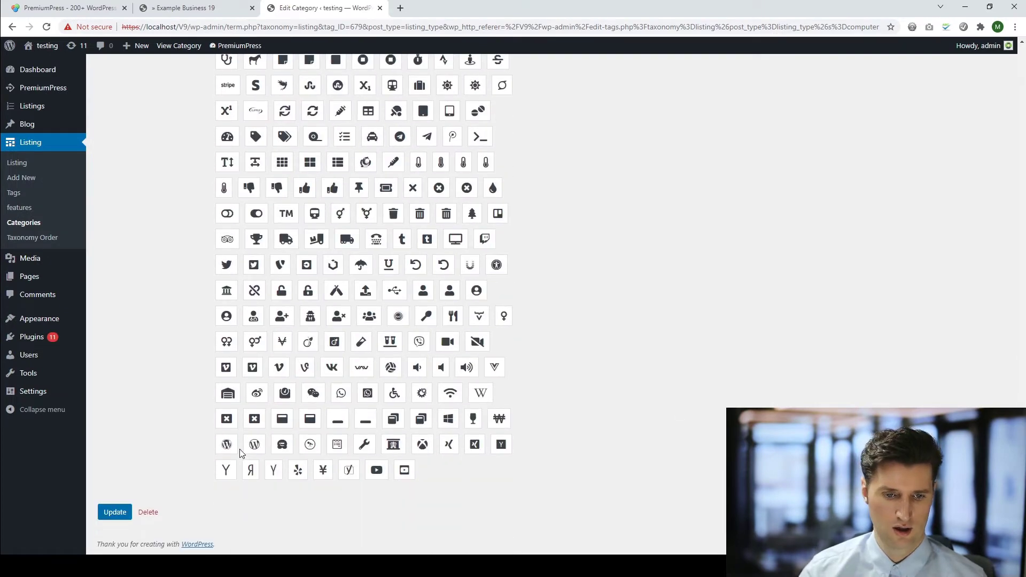
{"action": "left_click", "coordinate": [115, 512]}
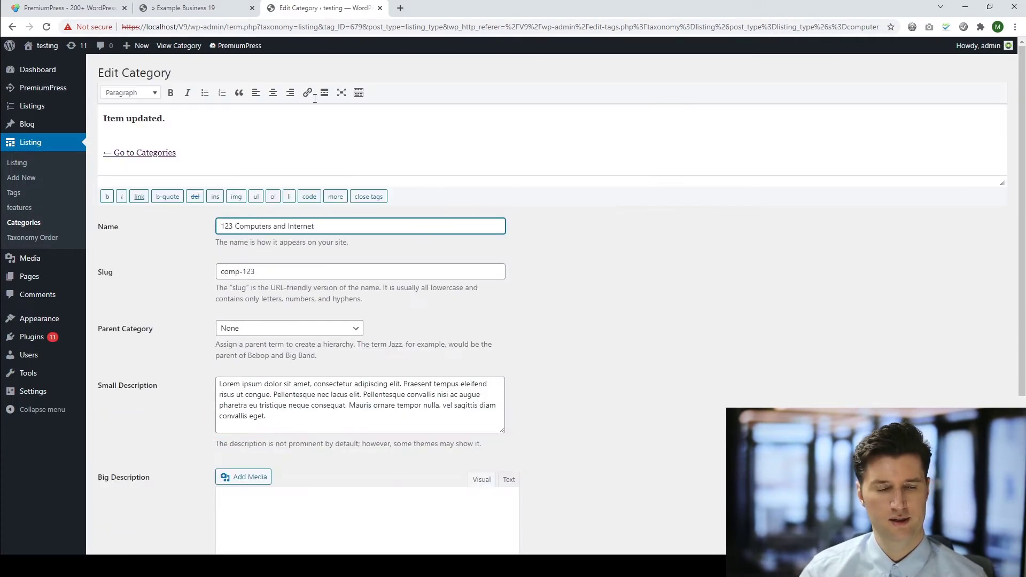
{"action": "left_click", "coordinate": [195, 8]}
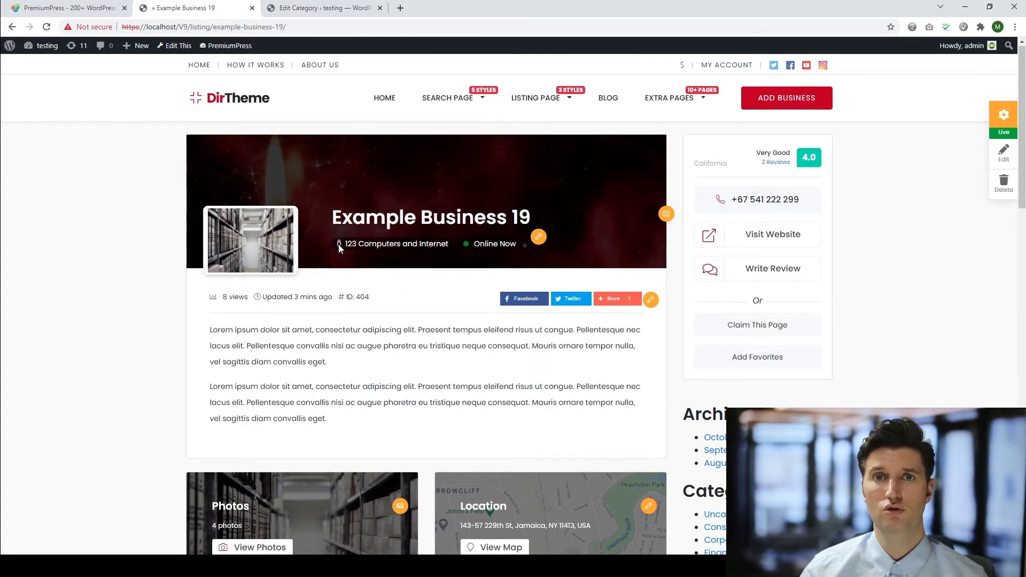
{"action": "left_click", "coordinate": [320, 8]}
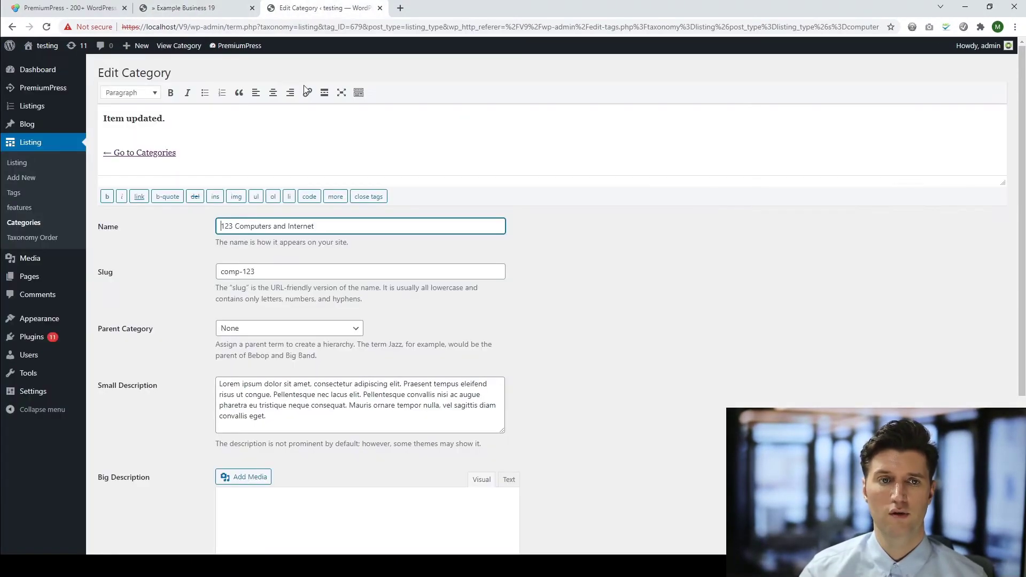
{"action": "left_click", "coordinate": [166, 6]}
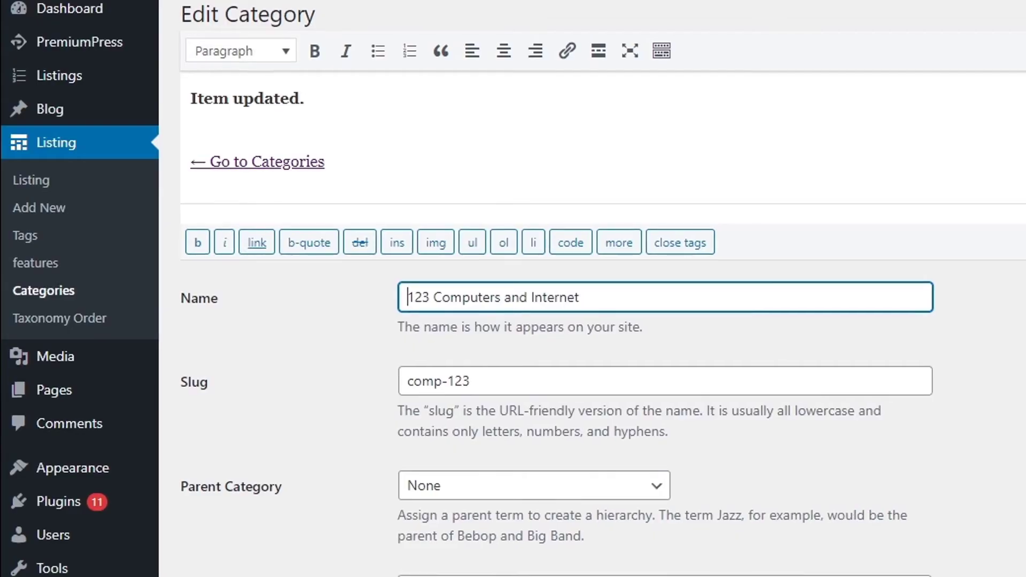
Create the listing category 'testing 123' (slug testing-123) and open it for editing
{"action": "left_click", "coordinate": [42, 290]}
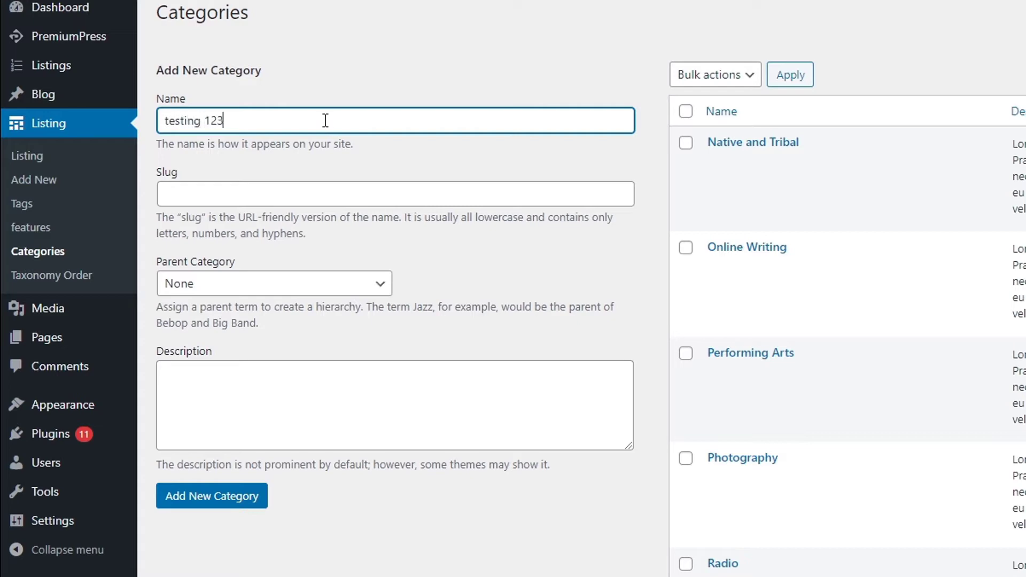
{"action": "left_click", "coordinate": [228, 499]}
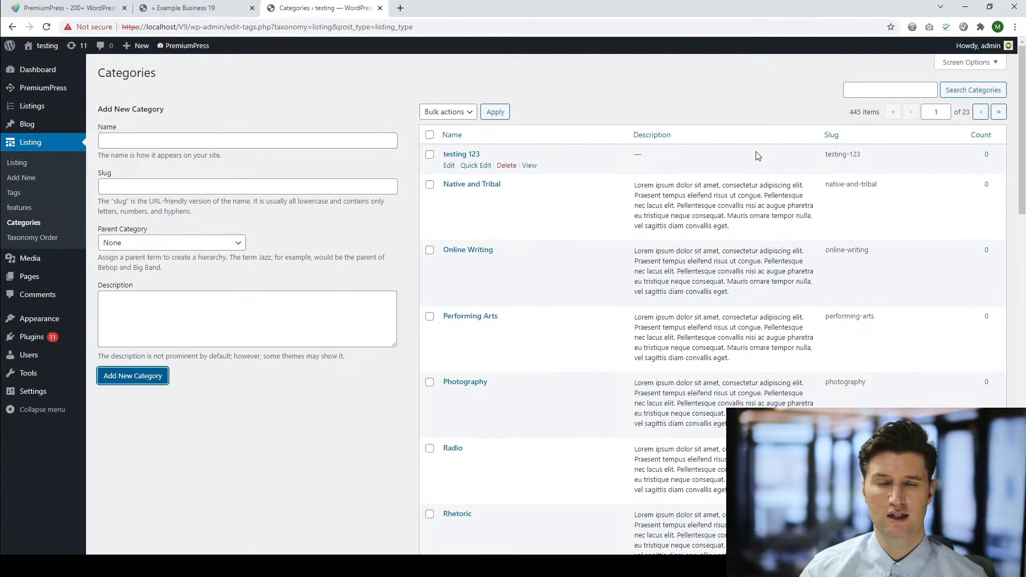
{"action": "left_click", "coordinate": [449, 166]}
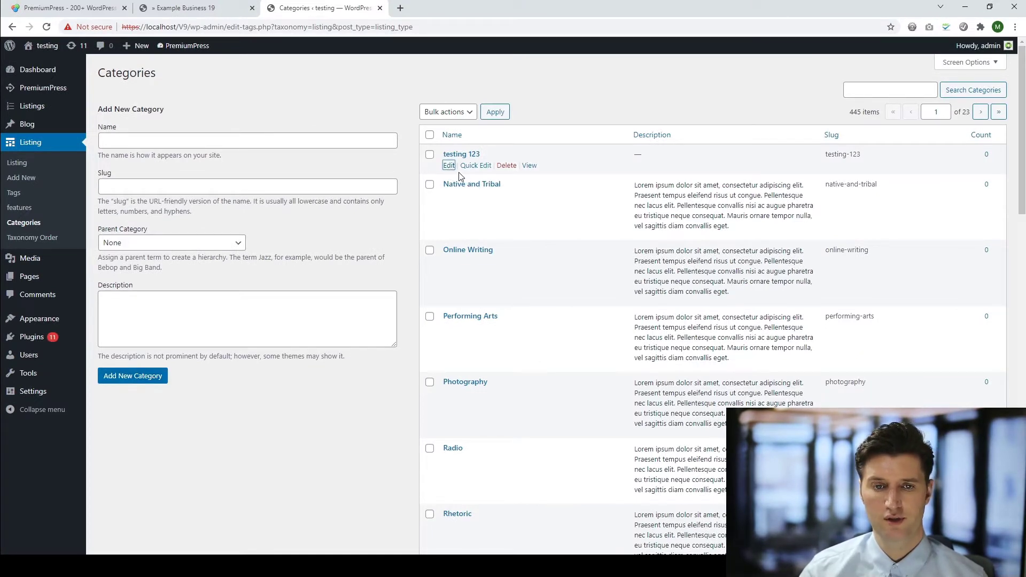
Review the testing 123 edit form, close it, and return to the front-end site
{"action": "left_click", "coordinate": [438, 8]}
{"action": "scroll", "coordinate": [170, 373], "scroll_direction": "down", "scroll_amount": 3}
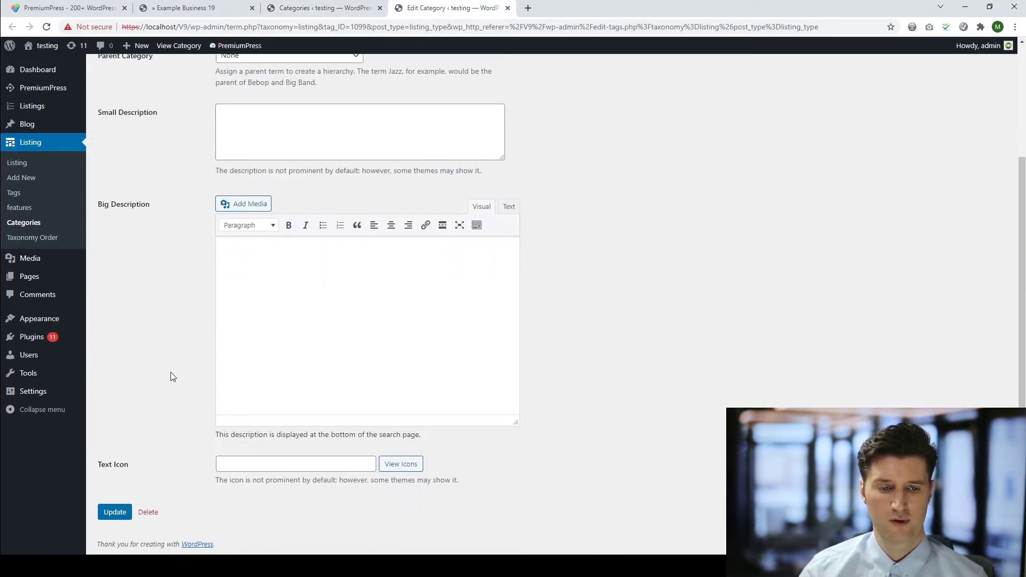
{"action": "scroll", "coordinate": [179, 373], "scroll_direction": "up", "scroll_amount": 3}
{"action": "scroll", "coordinate": [179, 374], "scroll_direction": "up", "scroll_amount": 1}
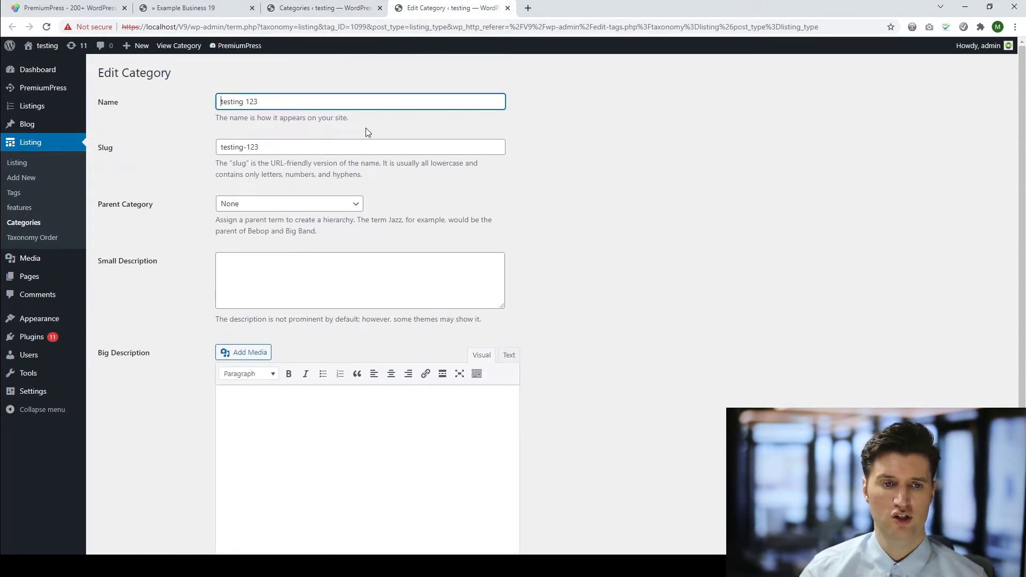
{"action": "left_click", "coordinate": [508, 8]}
{"action": "left_click", "coordinate": [218, 5]}
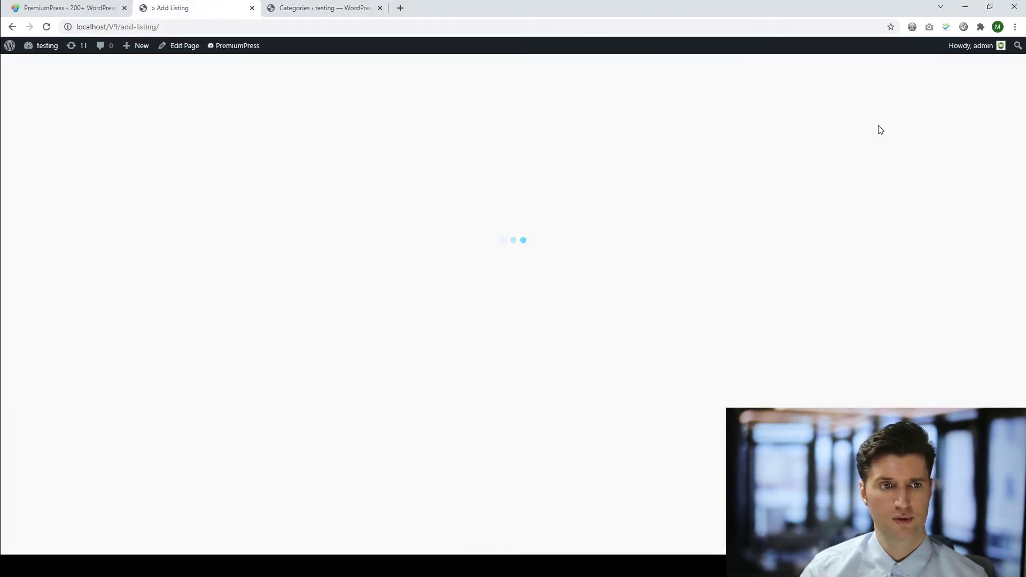
On the Free-package Add Listing form, search the Category choices for 'tes'
{"action": "left_click", "coordinate": [327, 366]}
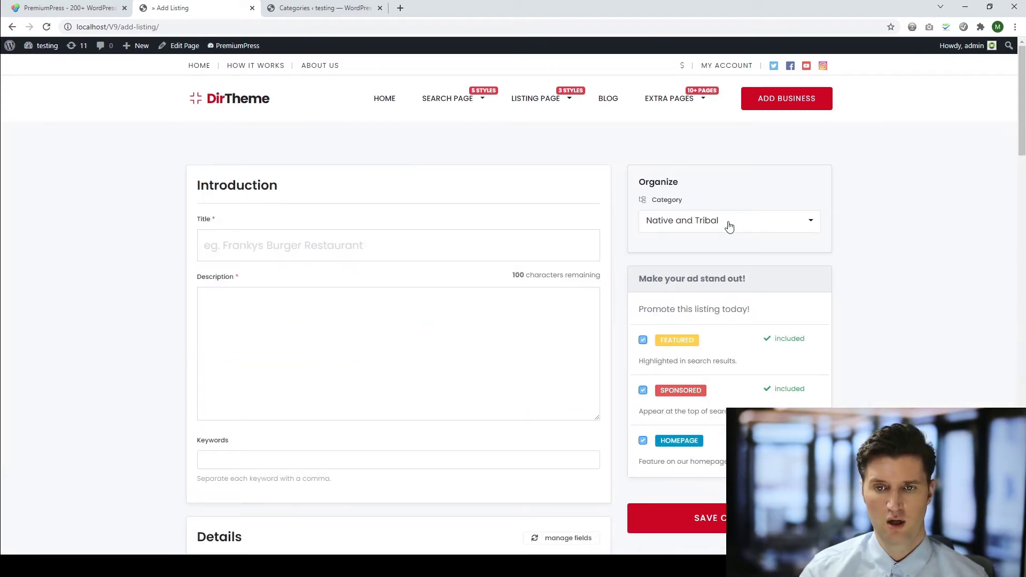
{"action": "left_click", "coordinate": [686, 223]}
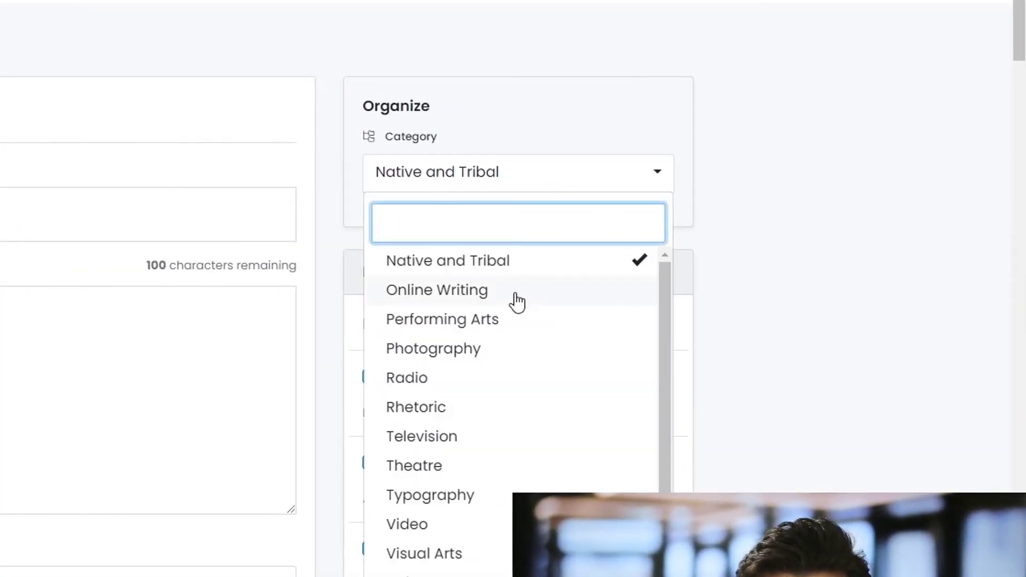
{"action": "type", "text": "tes"}
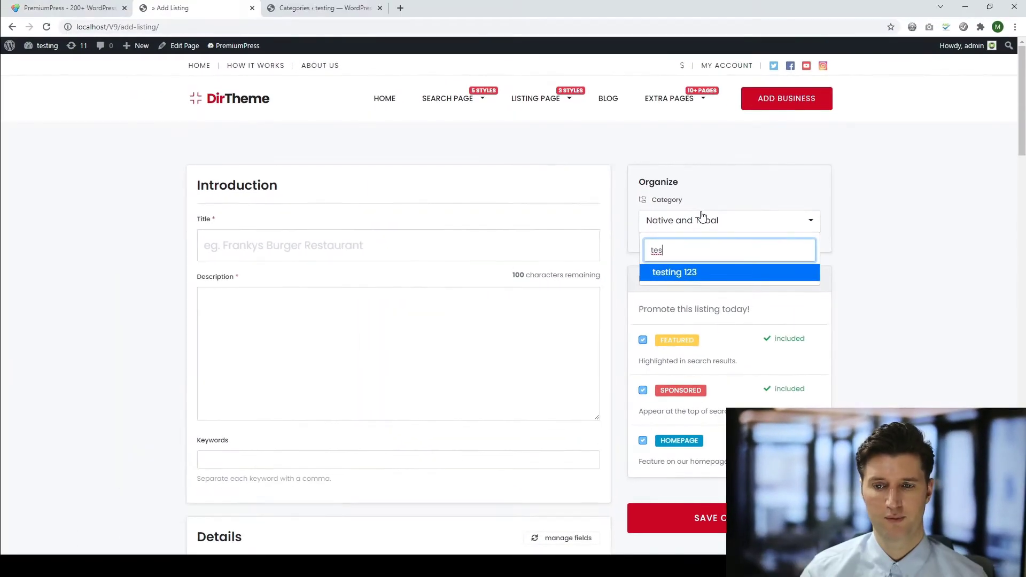
{"action": "left_click", "coordinate": [408, 87]}
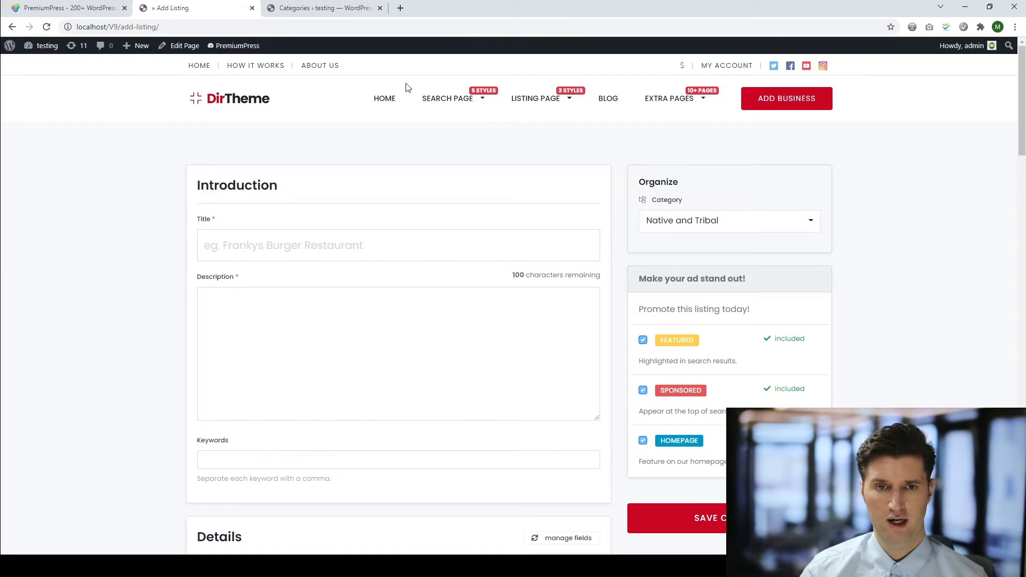
Open Example Business 19 in the admin editor and search its Category choices for 'tes'
{"action": "left_click", "coordinate": [299, 8]}
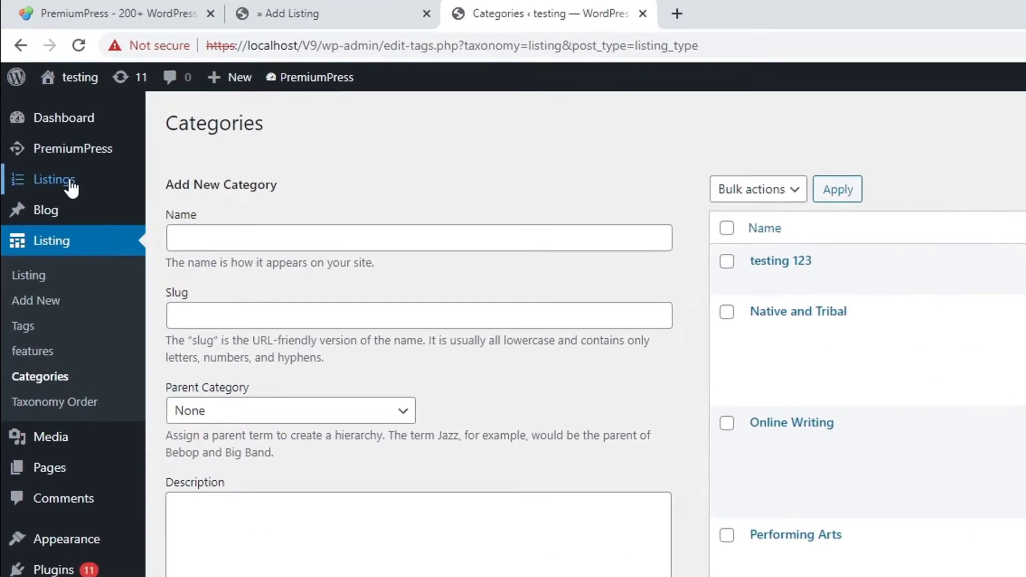
{"action": "left_click", "coordinate": [32, 105]}
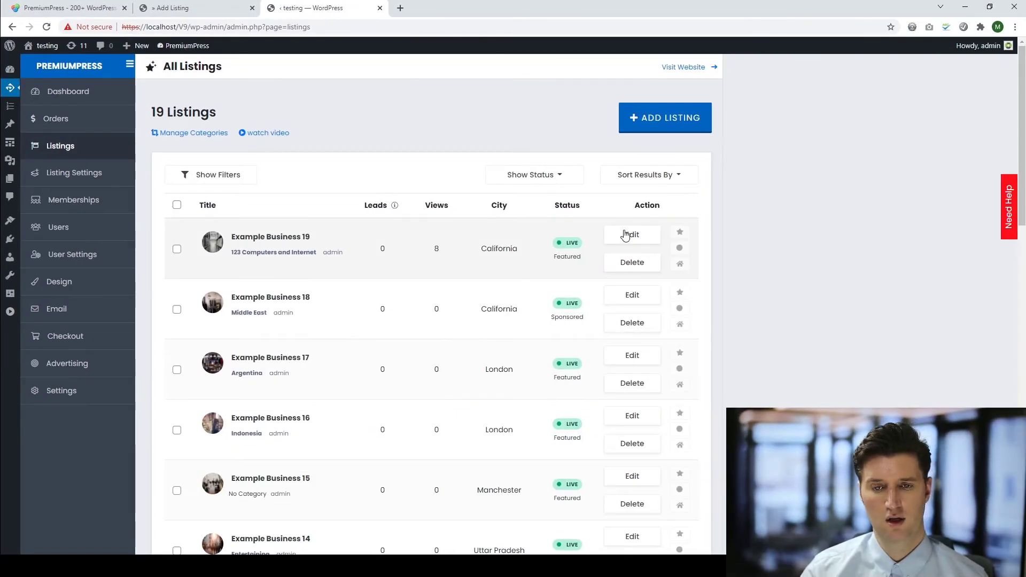
{"action": "left_click", "coordinate": [917, 339]}
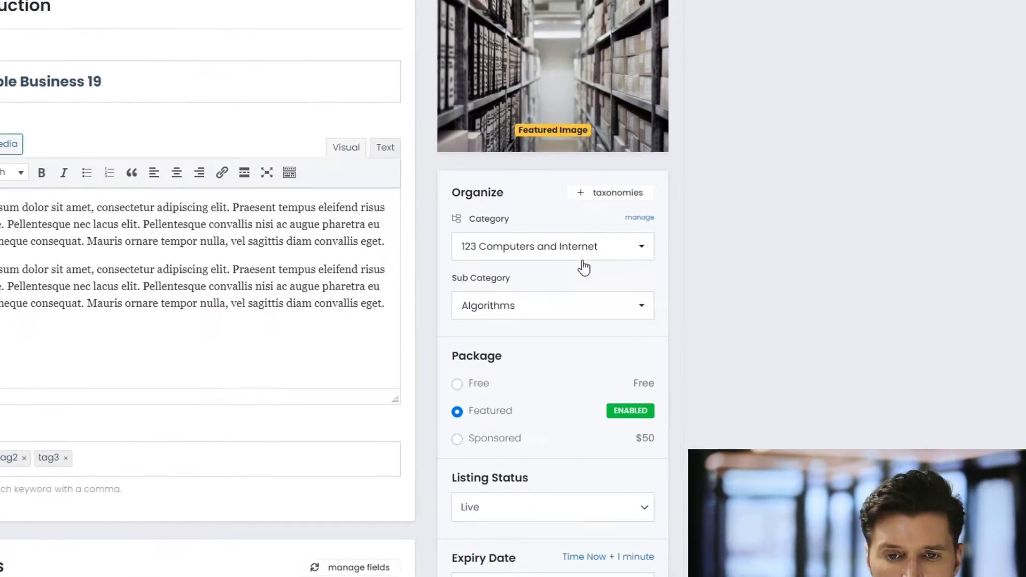
{"action": "left_click", "coordinate": [641, 307]}
{"action": "type", "text": "tes"}
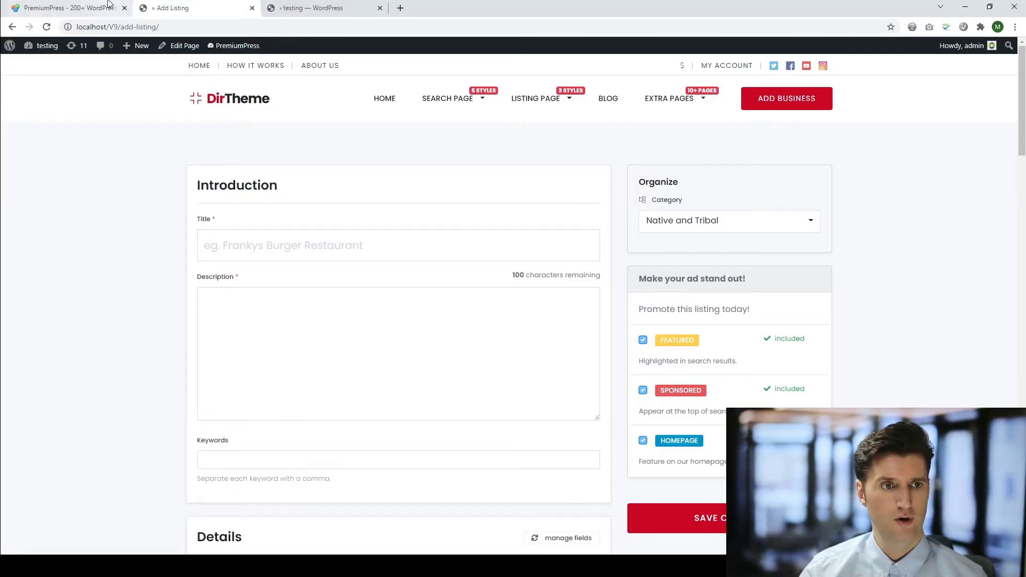
Log back into the admin and open Listing > Taxonomy Order
{"action": "left_click", "coordinate": [46, 63]}
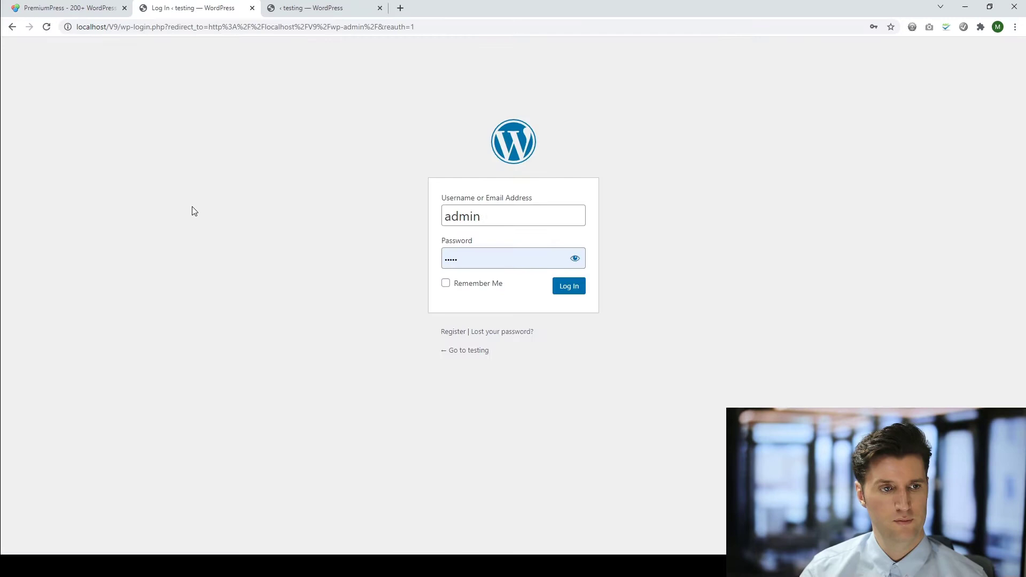
{"action": "left_click", "coordinate": [569, 288]}
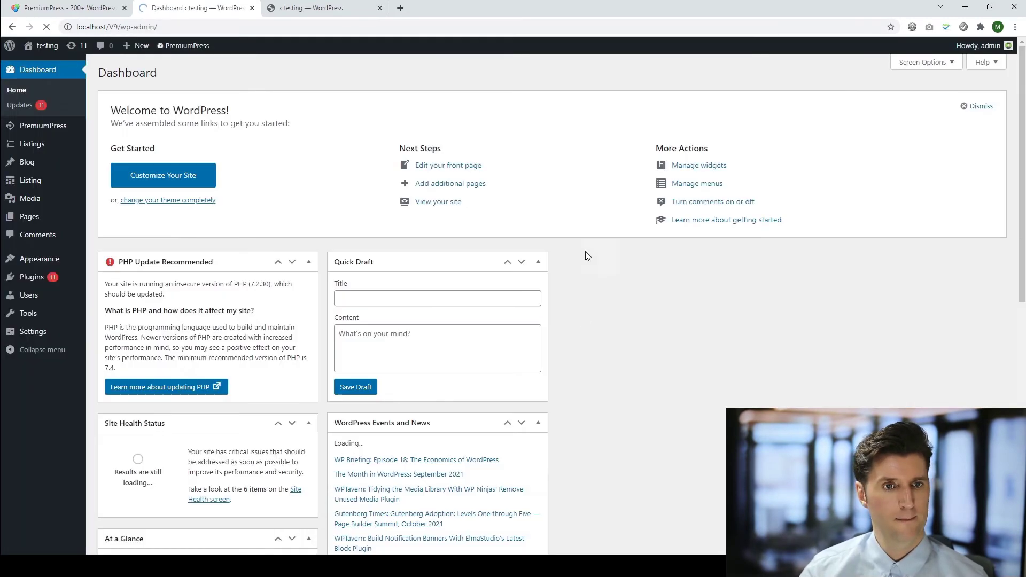
{"action": "mouse_move", "coordinate": [64, 132]}
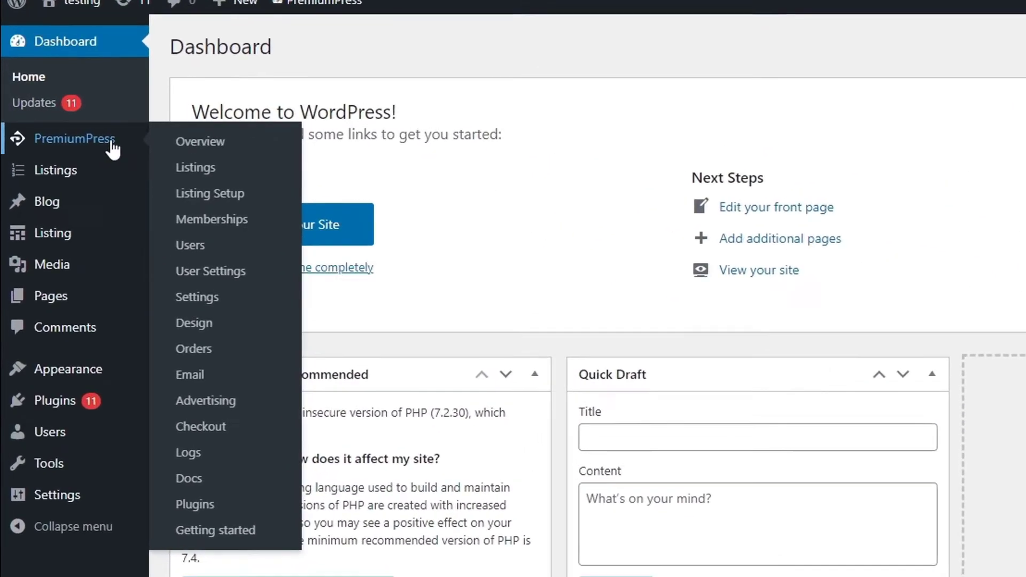
{"action": "mouse_move", "coordinate": [45, 203]}
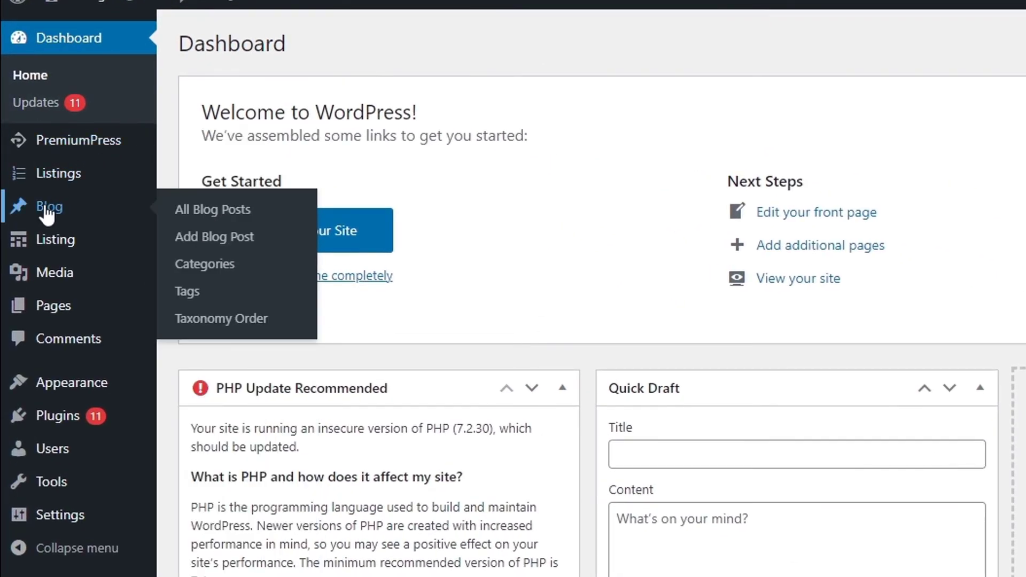
{"action": "left_click", "coordinate": [58, 242]}
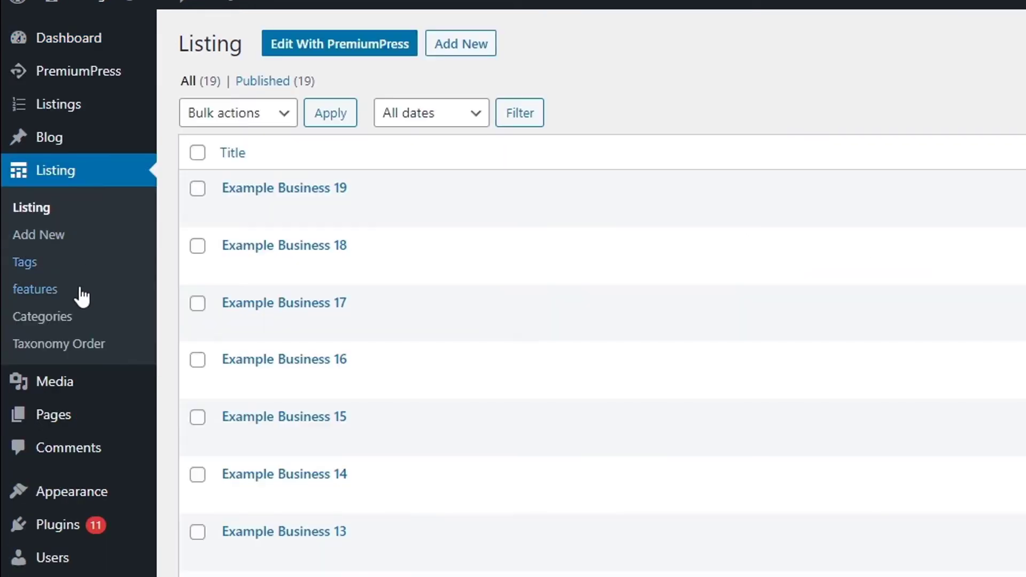
{"action": "left_click", "coordinate": [79, 352]}
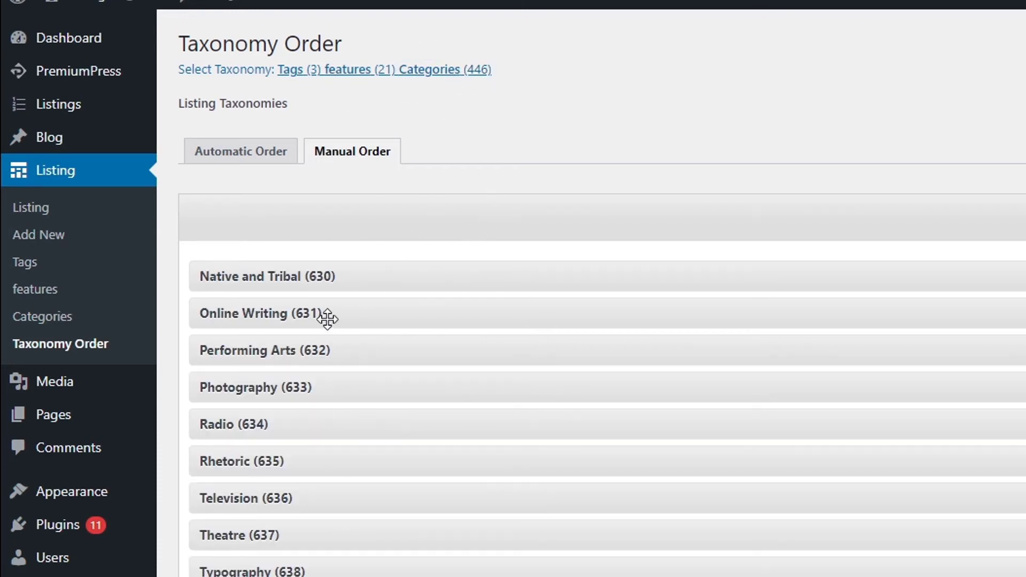
Drag testing 123 (1099) to the top of the manual order, above Native and Tribal (630)
{"action": "mouse_move", "coordinate": [337, 277]}
{"action": "left_mouse_down"}
{"action": "mouse_move", "coordinate": [343, 357]}
{"action": "mouse_move", "coordinate": [349, 278]}
{"action": "left_mouse_up"}
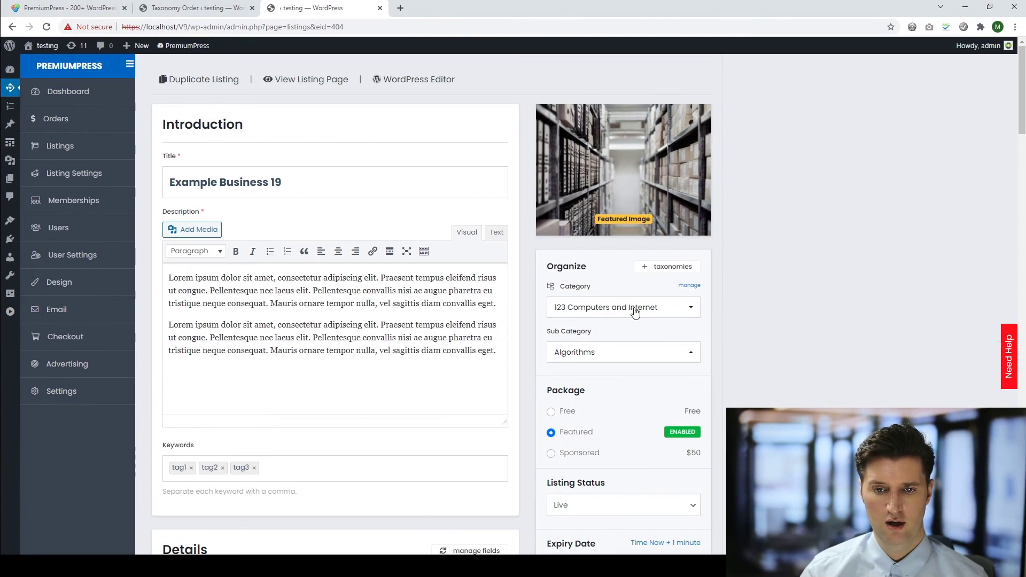
{"action": "left_click", "coordinate": [634, 308]}
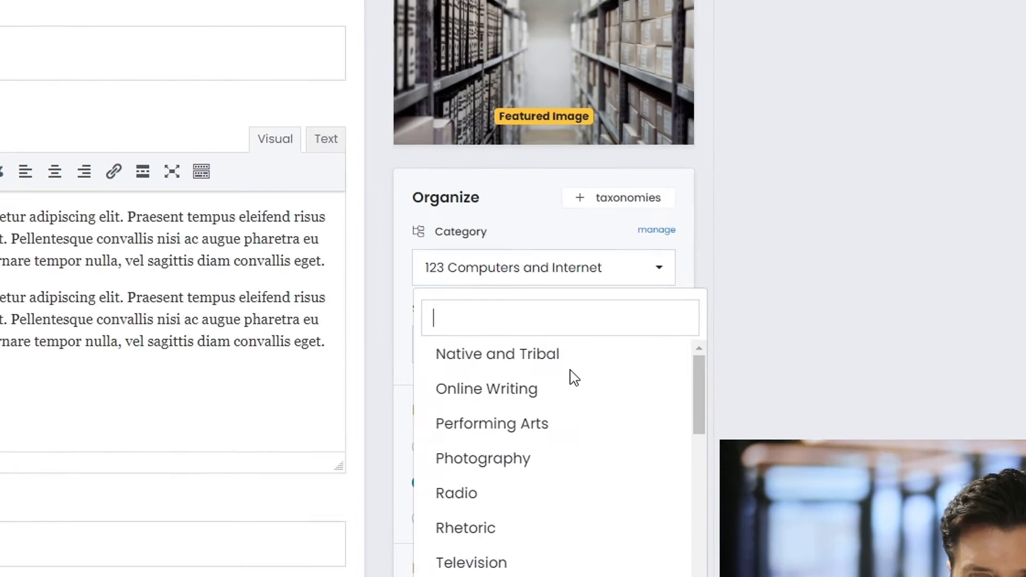
{"action": "scroll", "coordinate": [625, 400], "scroll_direction": "down", "scroll_amount": 1}
{"action": "scroll", "coordinate": [518, 374], "scroll_direction": "up", "scroll_amount": 1}
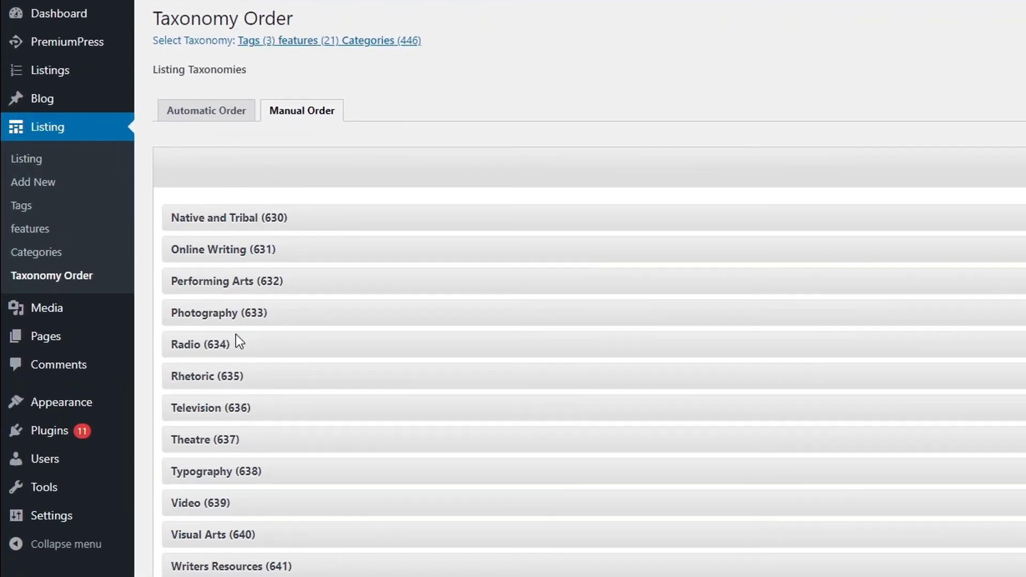
{"action": "scroll", "coordinate": [219, 331], "scroll_direction": "down", "scroll_amount": 8}
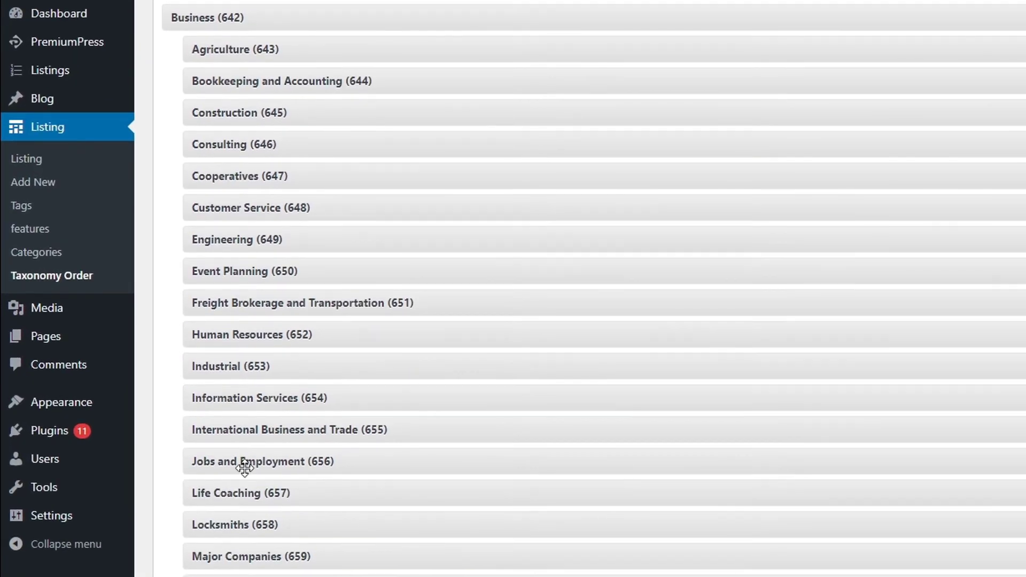
{"action": "scroll", "coordinate": [244, 468], "scroll_direction": "down", "scroll_amount": 7}
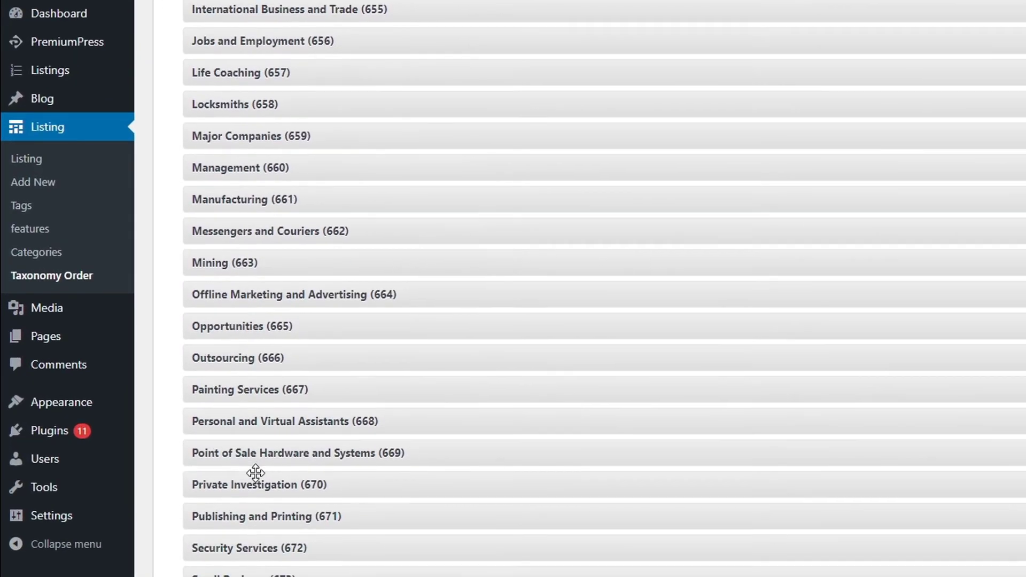
{"action": "scroll", "coordinate": [534, 289], "scroll_direction": "down", "scroll_amount": 20}
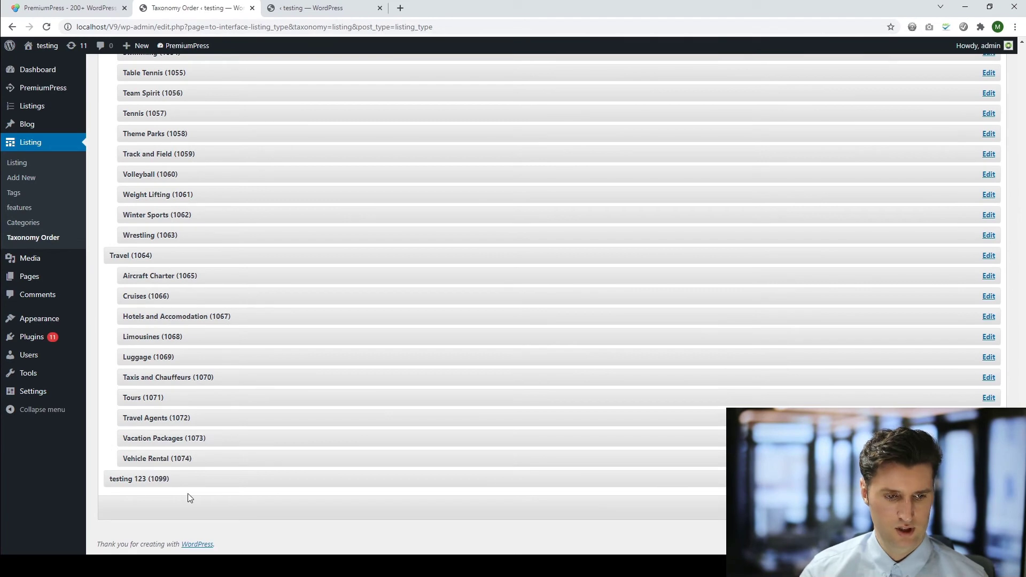
{"action": "left_click_drag", "start_coordinate": [187, 480], "coordinate": [439, 182]}
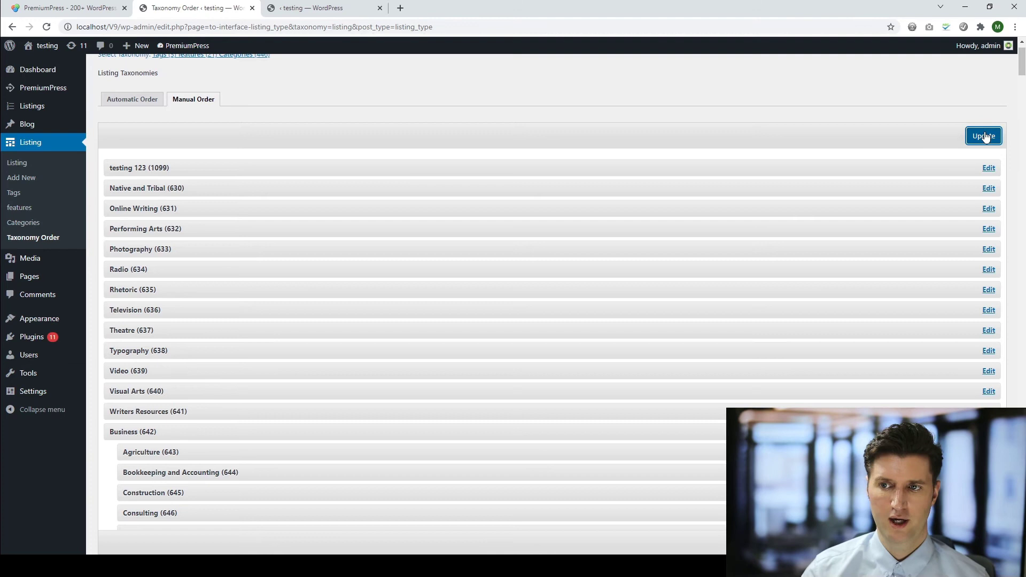
On the listing edit page, confirm 'testing 123' heads the Category dropdown and select it
{"action": "left_click", "coordinate": [288, 11]}
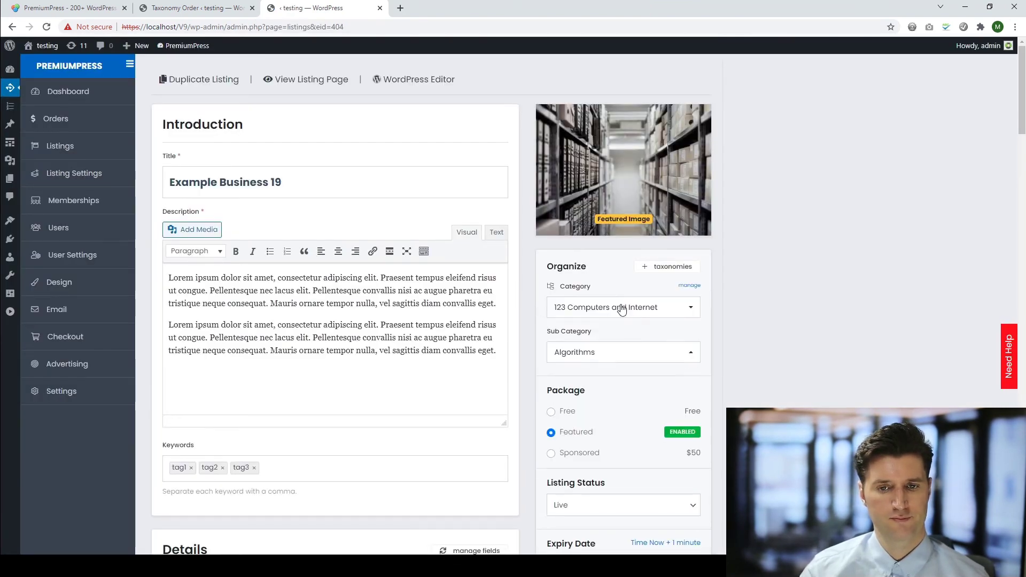
{"action": "left_click", "coordinate": [618, 304]}
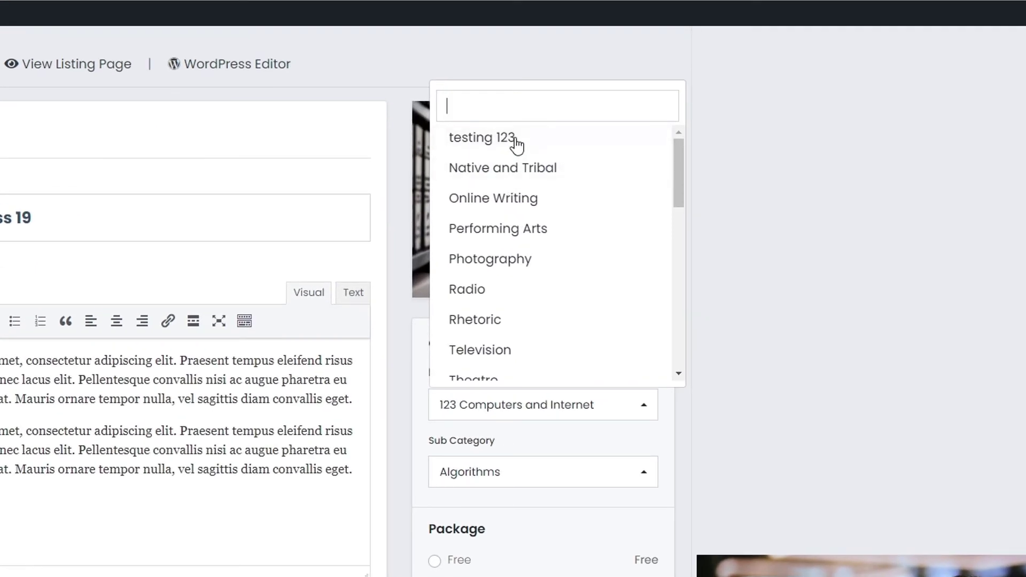
{"action": "left_click", "coordinate": [491, 151]}
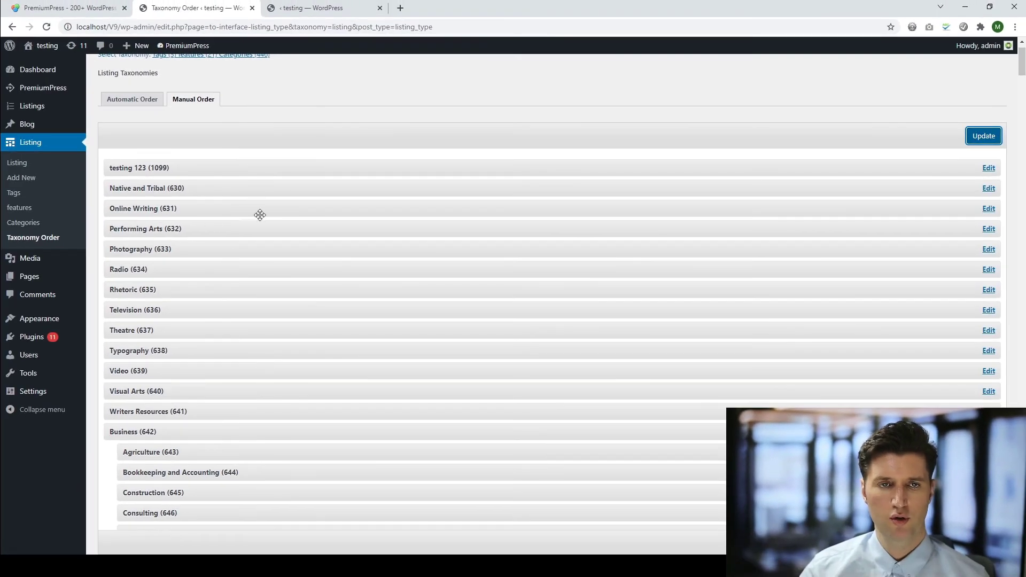
{"action": "scroll", "coordinate": [259, 214], "scroll_direction": "down", "scroll_amount": 3}
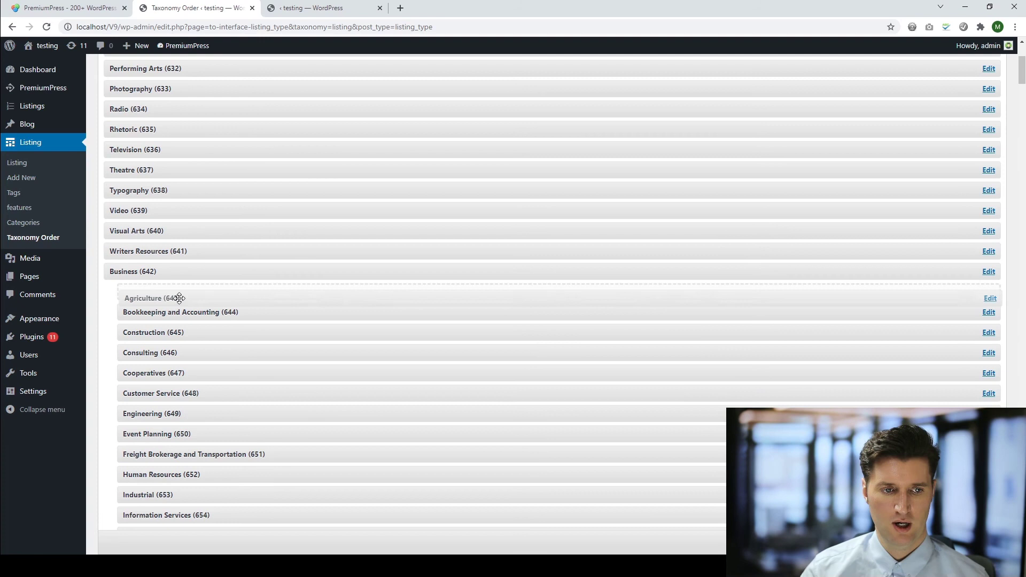